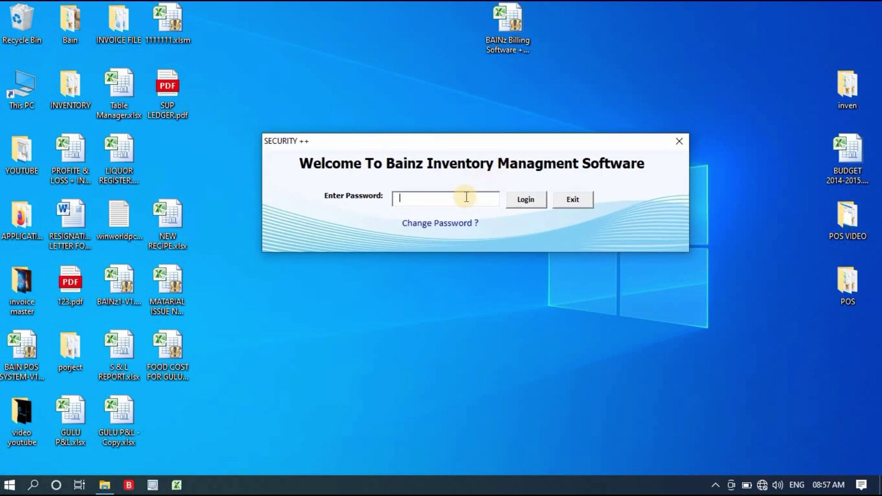
Step: Enter the login password and start a password change by entering the old password
{"action": "left_click", "coordinate": [467, 198]}
{"action": "type", "text": "admin"}
{"action": "left_click", "coordinate": [446, 225]}
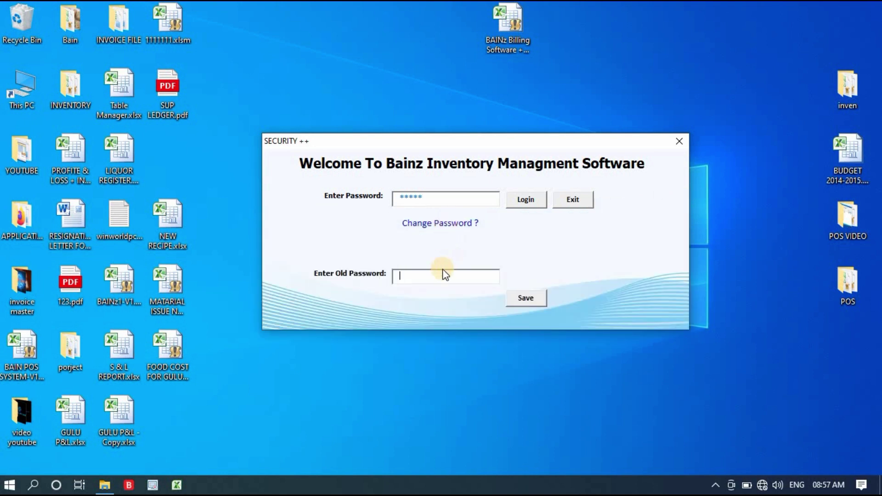
{"action": "left_click", "coordinate": [443, 278]}
{"action": "type", "text": "12345"}
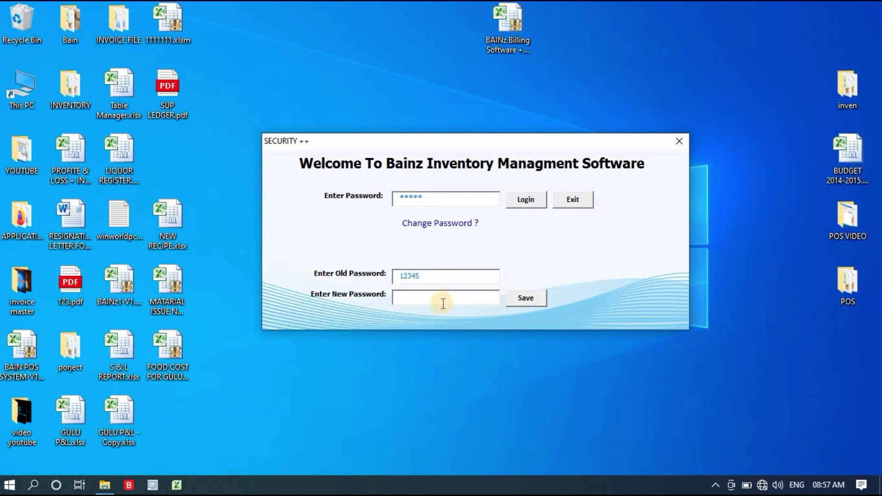
Step: Erase the old password, hide the password-change fields and log in
{"action": "left_click", "coordinate": [442, 302]}
{"action": "left_click_drag", "start_coordinate": [475, 276], "coordinate": [368, 279]}
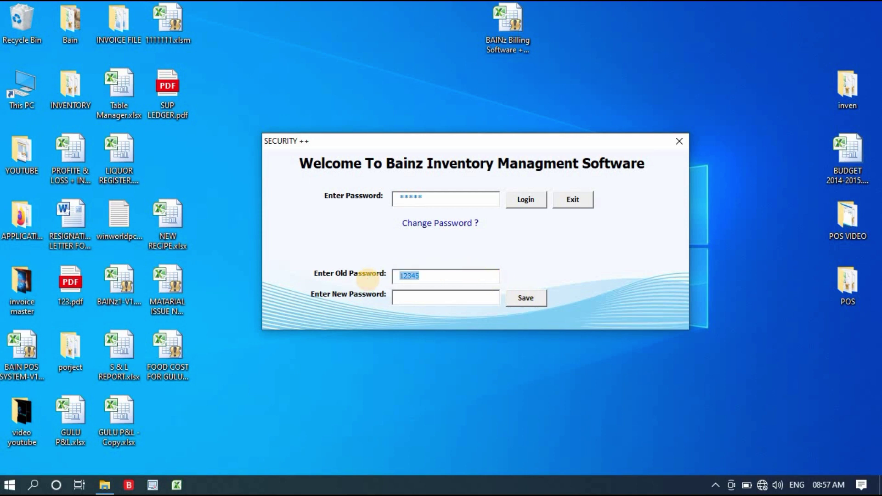
{"action": "key", "text": "BackSpace"}
{"action": "left_click", "coordinate": [442, 204]}
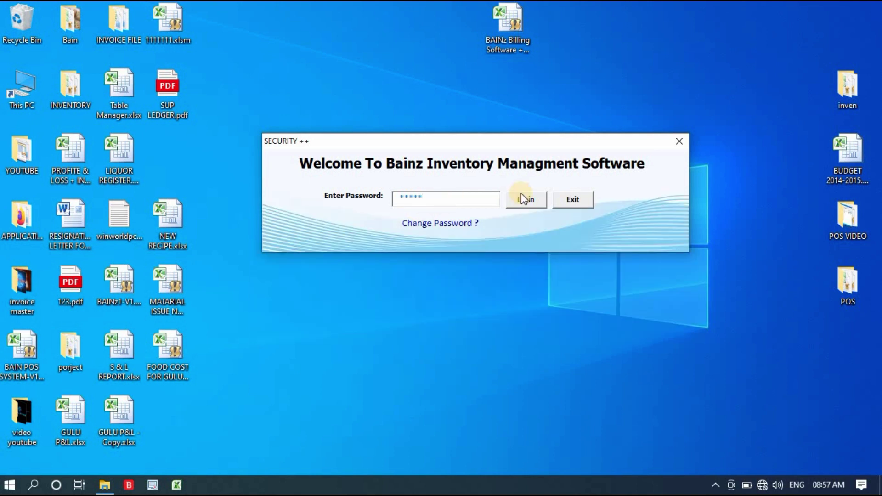
{"action": "left_click", "coordinate": [529, 200]}
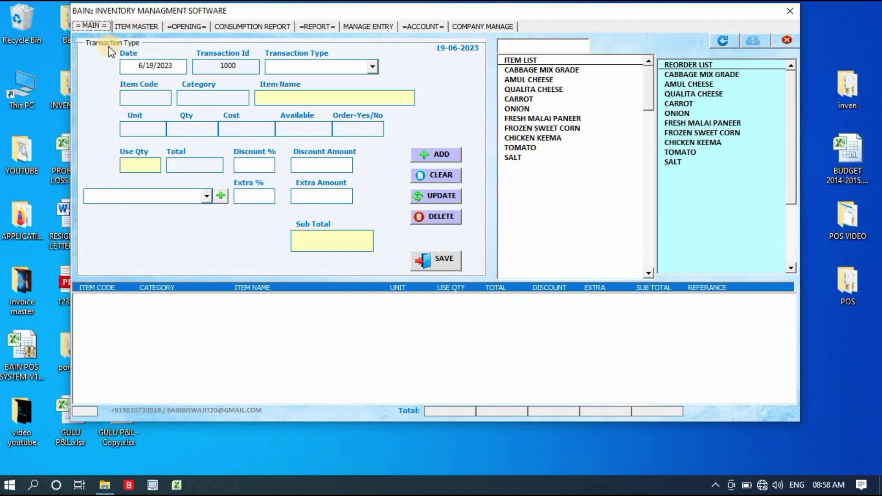
Step: Visit the Opening, Consumption Report, Report, Manage Entry, Account, Company and Main pages, ending on Item Master
{"action": "left_click", "coordinate": [130, 27]}
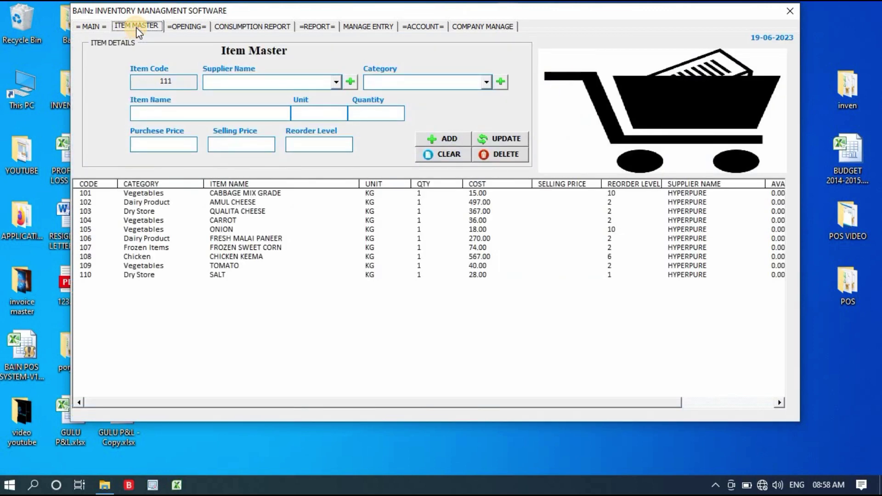
{"action": "left_click", "coordinate": [186, 27]}
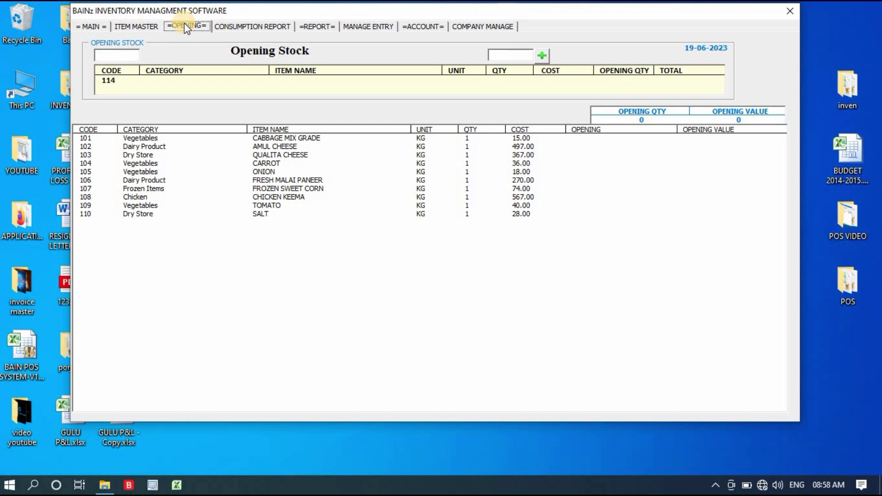
{"action": "left_click", "coordinate": [282, 26]}
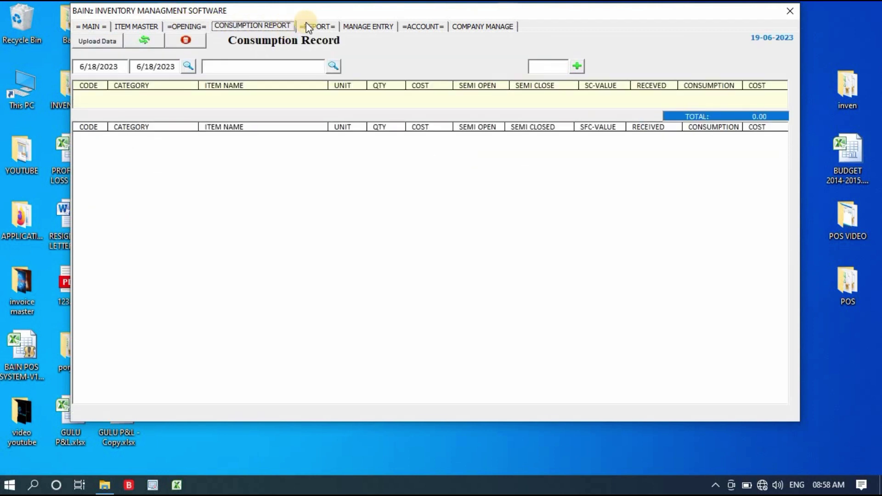
{"action": "left_click", "coordinate": [318, 26]}
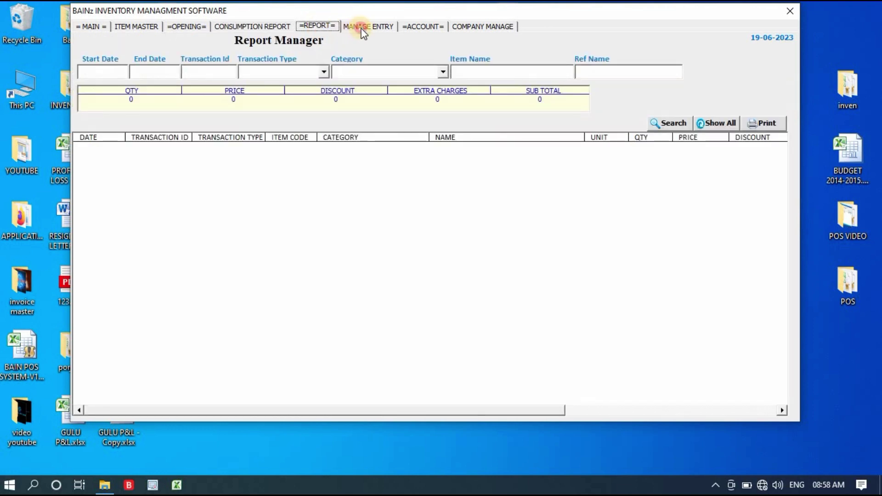
{"action": "left_click", "coordinate": [361, 28]}
{"action": "left_click", "coordinate": [423, 26]}
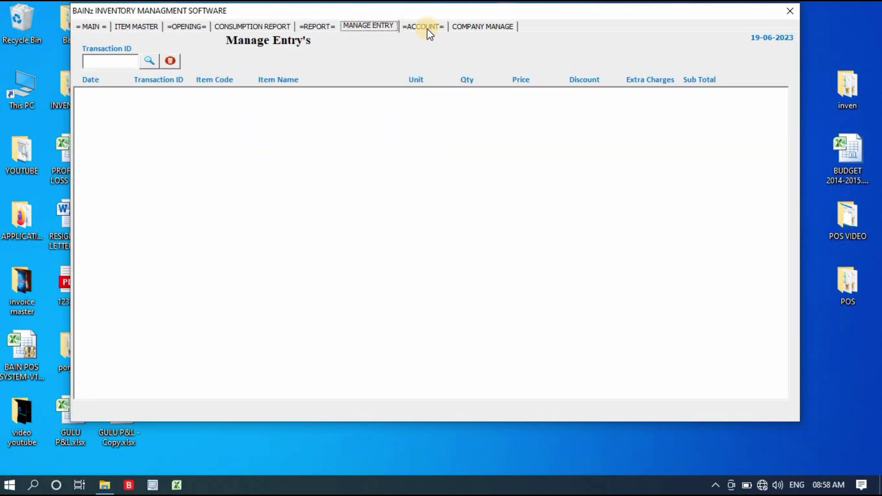
{"action": "left_click", "coordinate": [476, 32]}
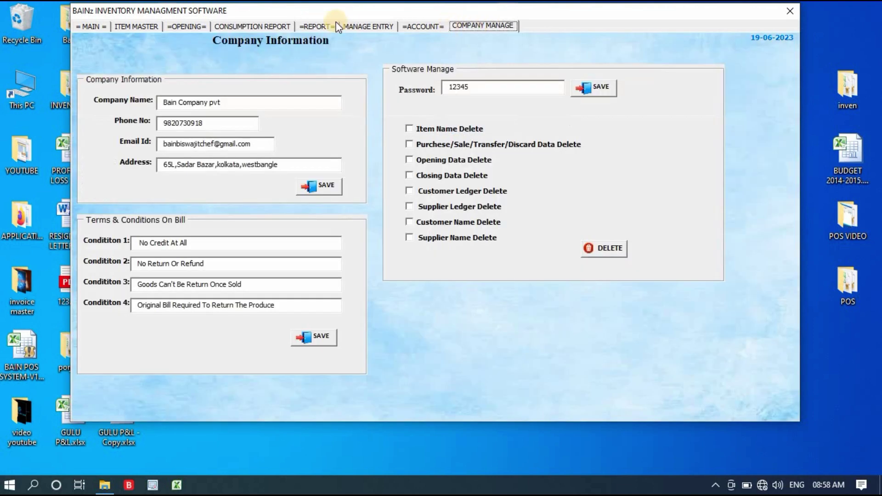
{"action": "left_click", "coordinate": [95, 29]}
{"action": "left_click", "coordinate": [123, 26]}
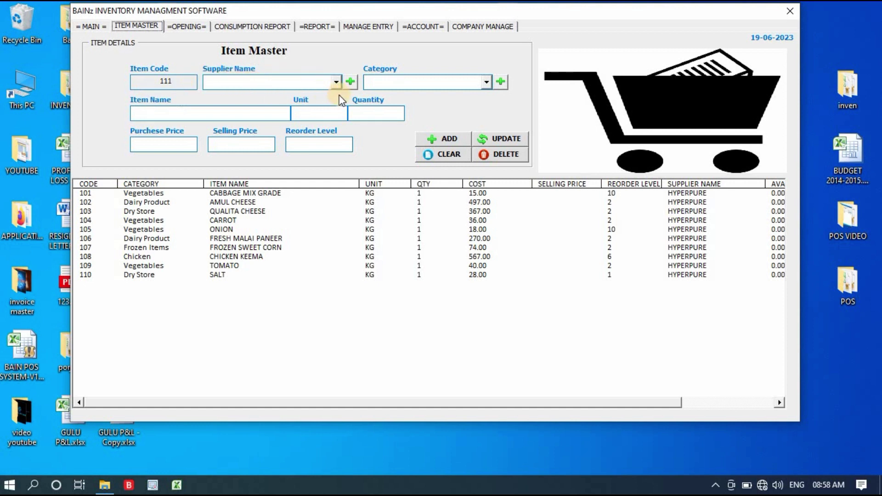
Step: Set the new item's supplier to UNITED POULTRY and category to Chicken
{"action": "left_click", "coordinate": [335, 83]}
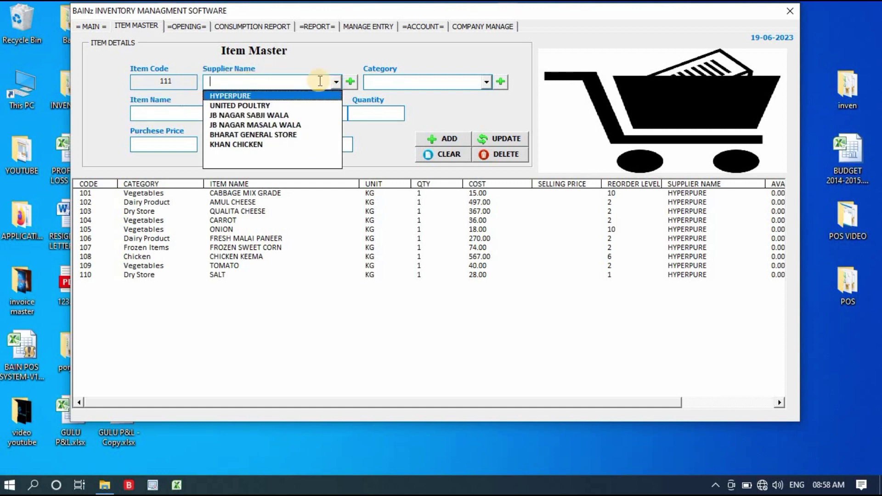
{"action": "left_click", "coordinate": [340, 80]}
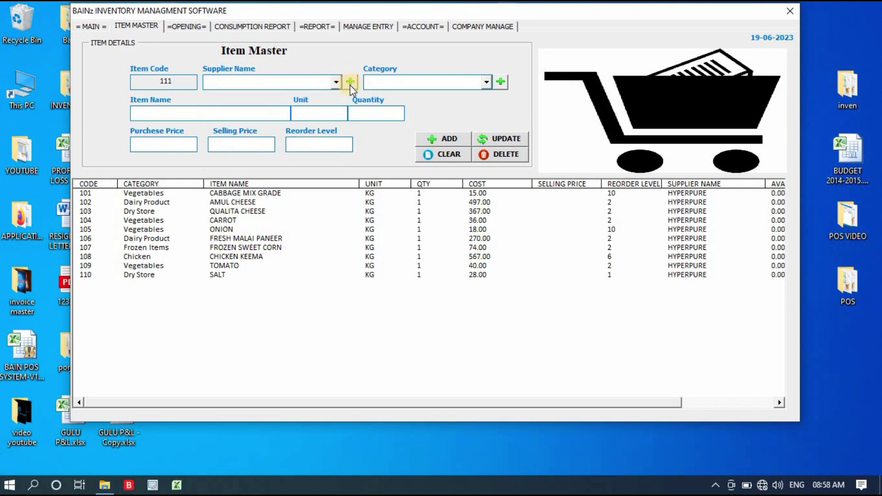
{"action": "left_click", "coordinate": [351, 83]}
{"action": "left_click", "coordinate": [352, 82]}
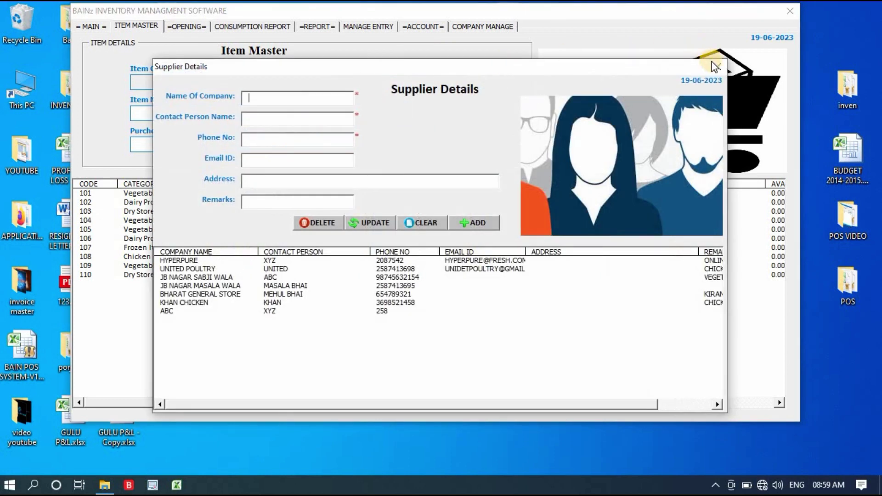
{"action": "left_click", "coordinate": [715, 67]}
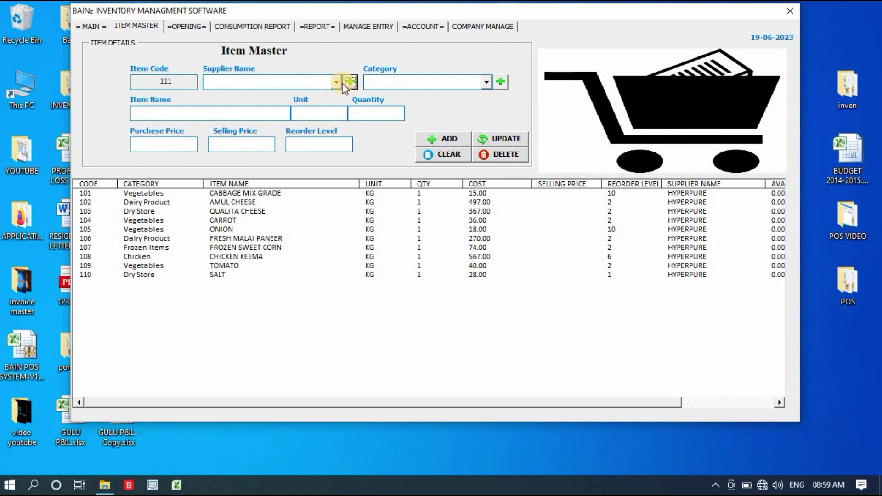
{"action": "left_click", "coordinate": [336, 83]}
{"action": "left_click", "coordinate": [317, 104]}
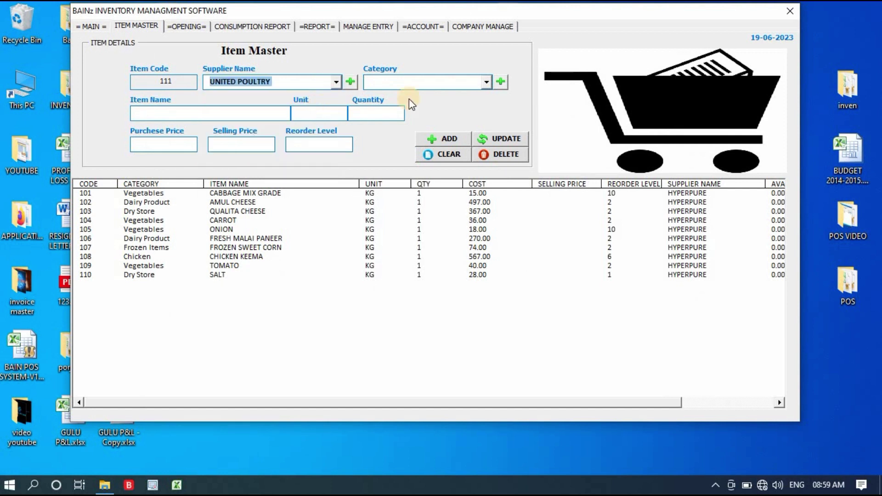
{"action": "left_click", "coordinate": [485, 84]}
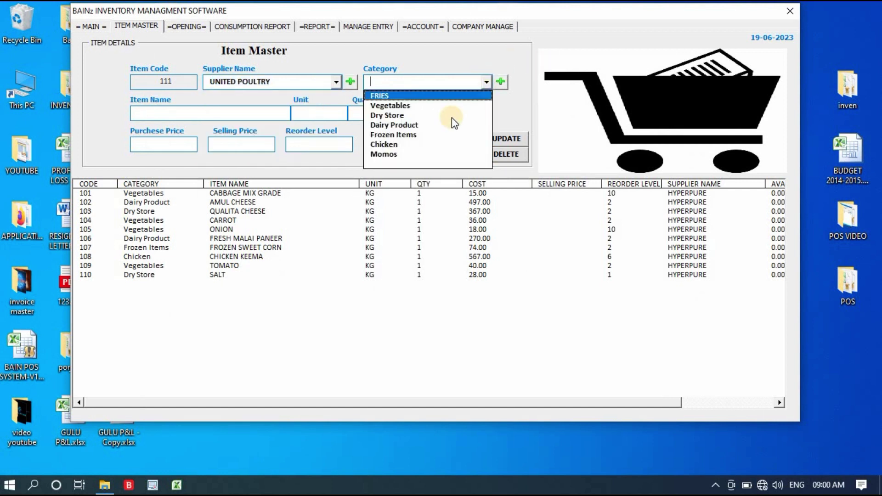
{"action": "left_click", "coordinate": [449, 144]}
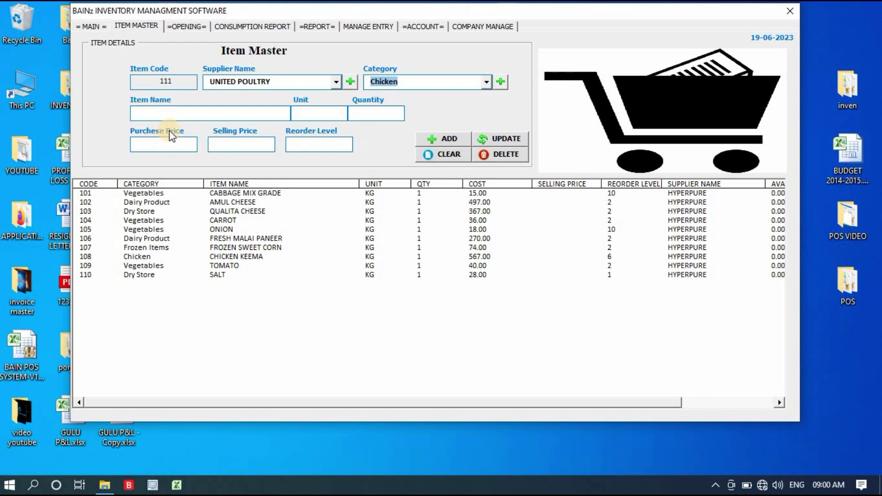
Step: Add item EGGS in PCS with cost 6, selling price 7 and reorder level 100
{"action": "left_click", "coordinate": [199, 116]}
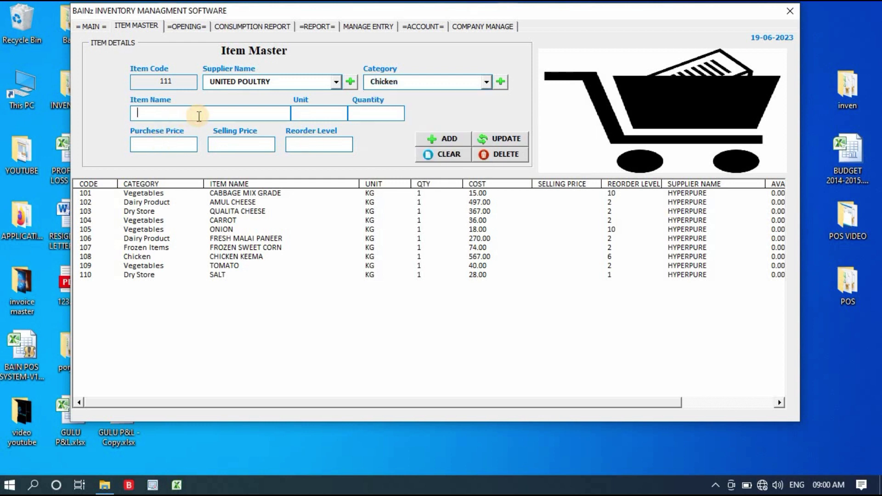
{"action": "type", "text": "EGGS"}
{"action": "key", "text": "Tab"}
{"action": "type", "text": "PCS"}
{"action": "key", "text": "Tab"}
{"action": "type", "text": "1"}
{"action": "type", "text": "6"}
{"action": "key", "text": "Tab"}
{"action": "type", "text": "7"}
{"action": "key", "text": "Tab"}
{"action": "type", "text": "100"}
{"action": "key", "text": "Tab"}
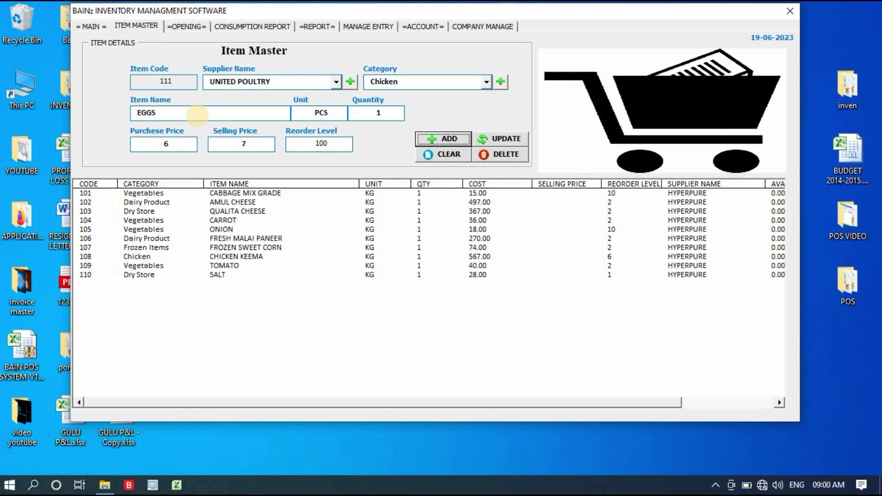
{"action": "key", "text": "Return"}
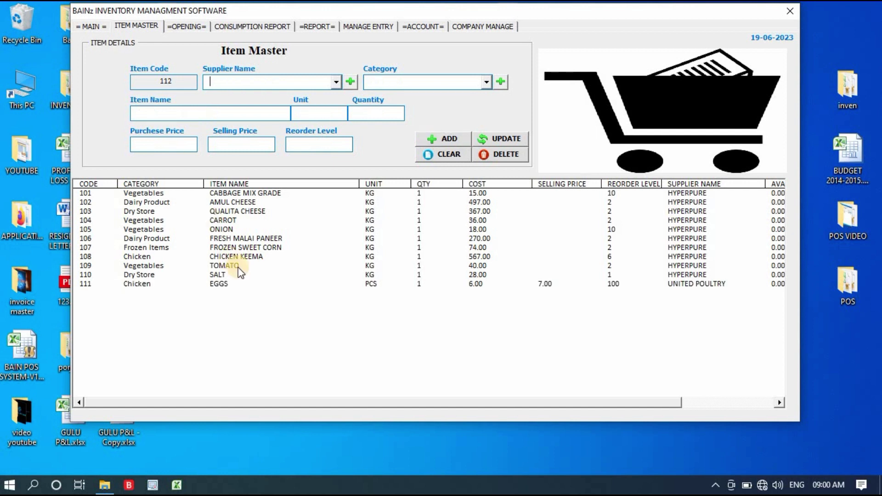
{"action": "left_click", "coordinate": [240, 285]}
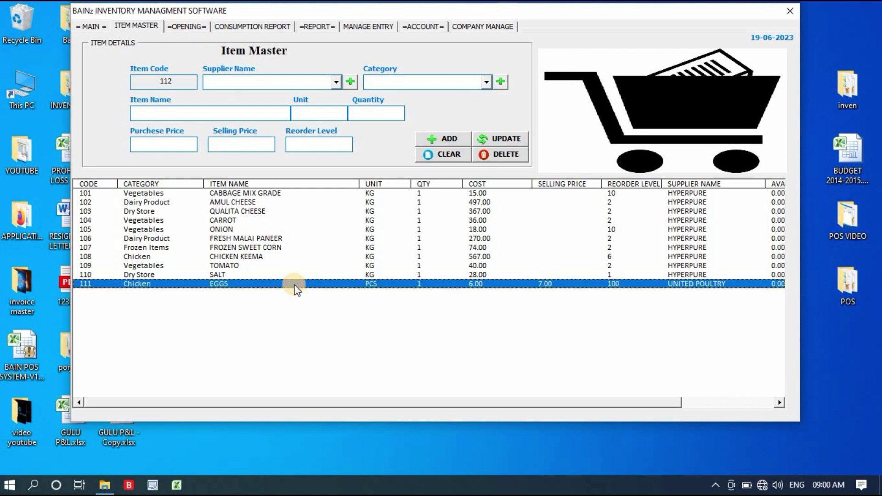
Step: Update the EGGS prices to 6.50 cost and 7.50 selling
{"action": "double_click", "coordinate": [317, 284]}
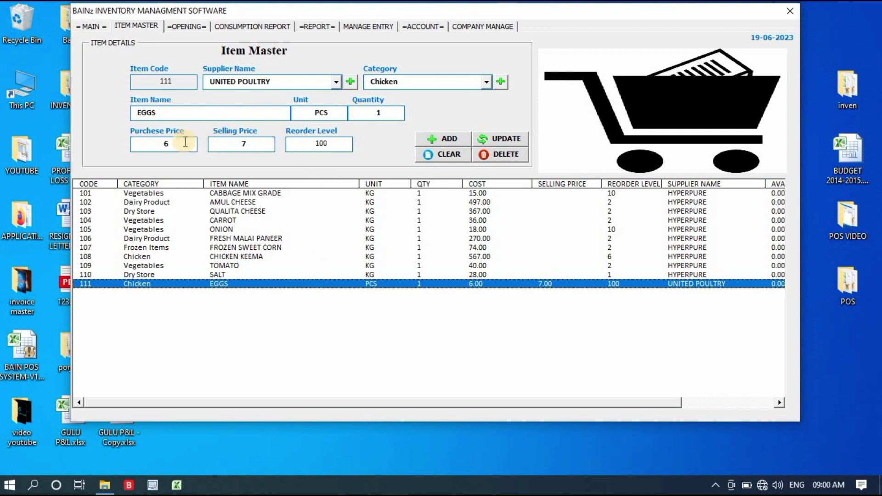
{"action": "left_click_drag", "start_coordinate": [179, 143], "coordinate": [105, 138]}
{"action": "type", "text": "6.5"}
{"action": "left_click", "coordinate": [264, 143]}
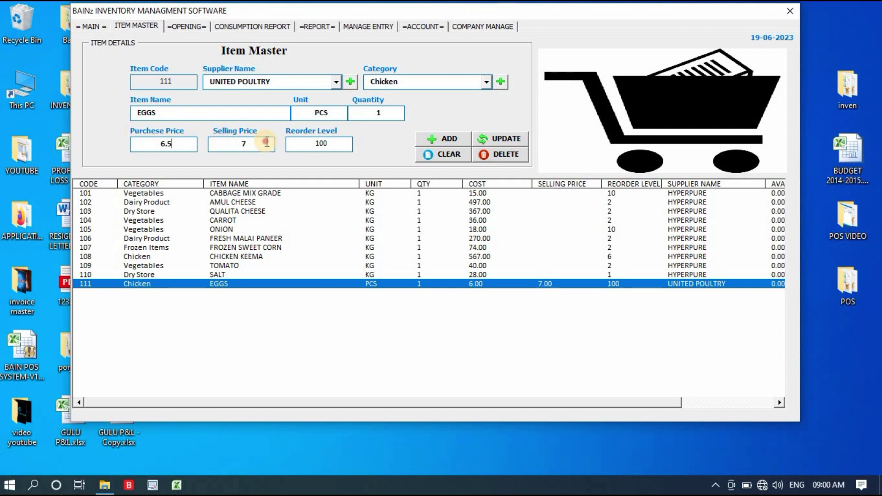
{"action": "type", "text": ".5"}
{"action": "left_click", "coordinate": [506, 141]}
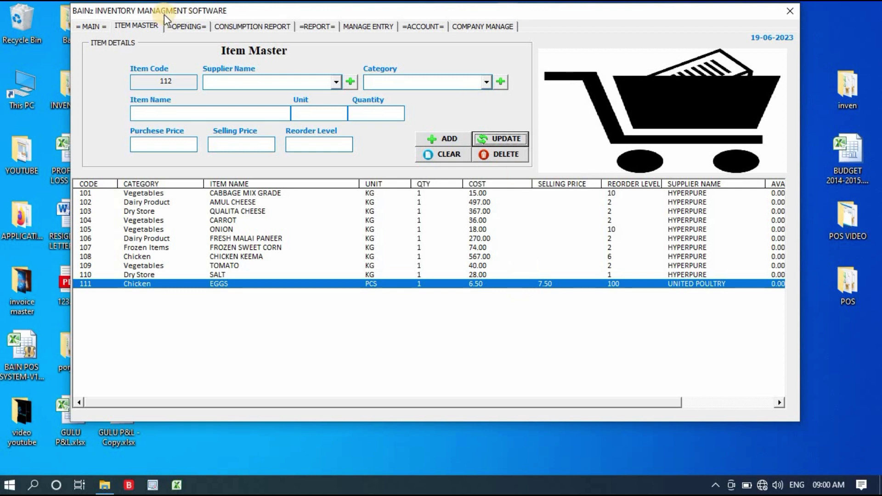
Step: Start deleting FROZEN SWEET CORN but cancel, keeping it in the list
{"action": "left_click", "coordinate": [223, 249]}
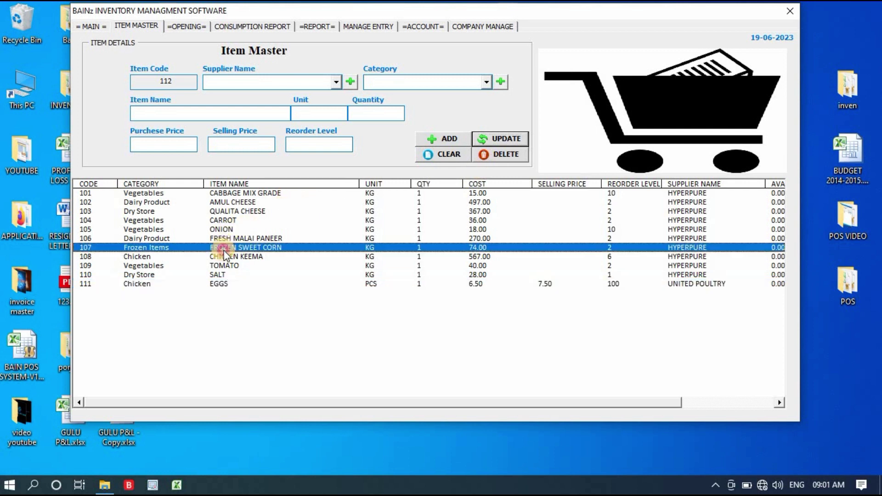
{"action": "left_click", "coordinate": [504, 154]}
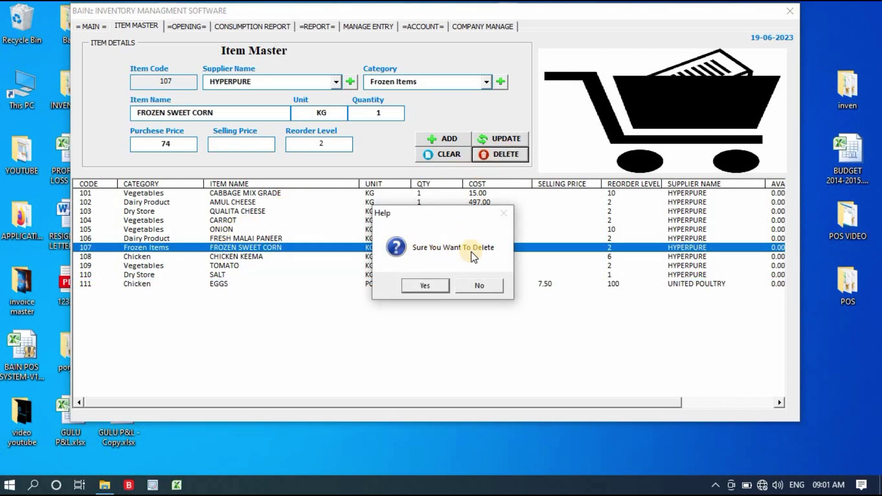
{"action": "left_click", "coordinate": [490, 287]}
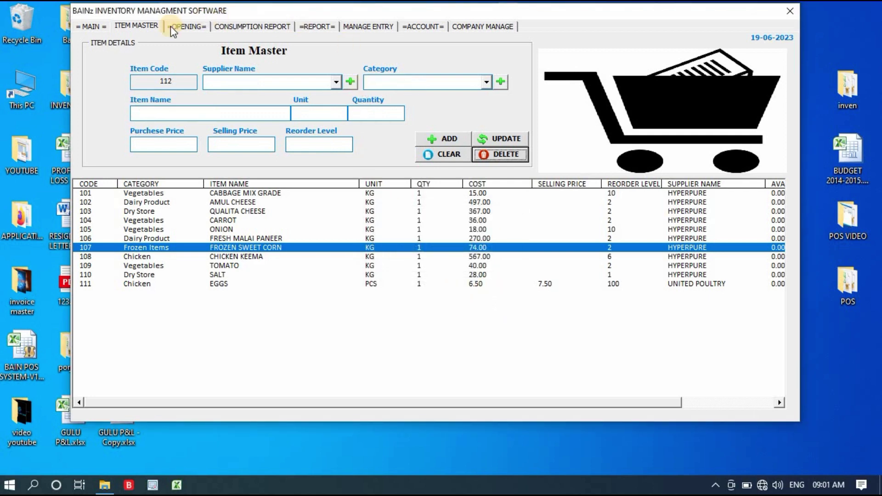
Step: On the main page, start a Purchese transaction and select EGGS via the item search
{"action": "left_click", "coordinate": [100, 28]}
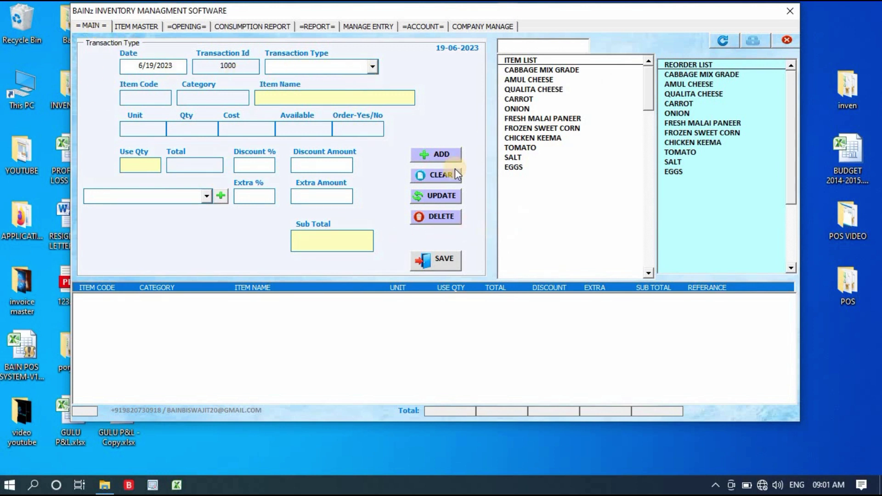
{"action": "left_click", "coordinate": [372, 68]}
{"action": "left_click", "coordinate": [363, 81]}
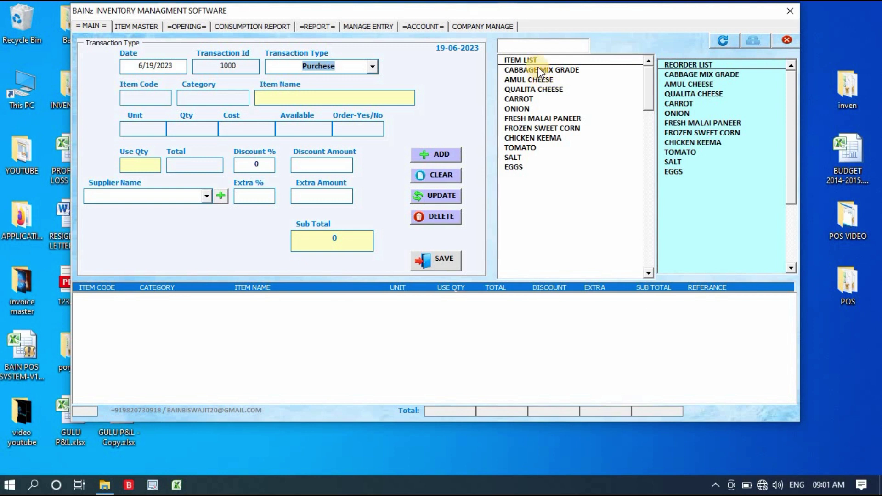
{"action": "left_click", "coordinate": [524, 168]}
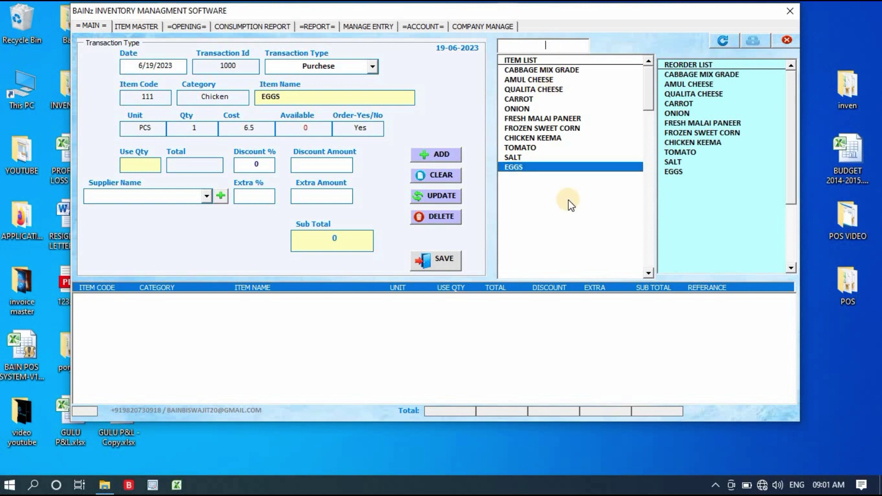
{"action": "left_click", "coordinate": [537, 46]}
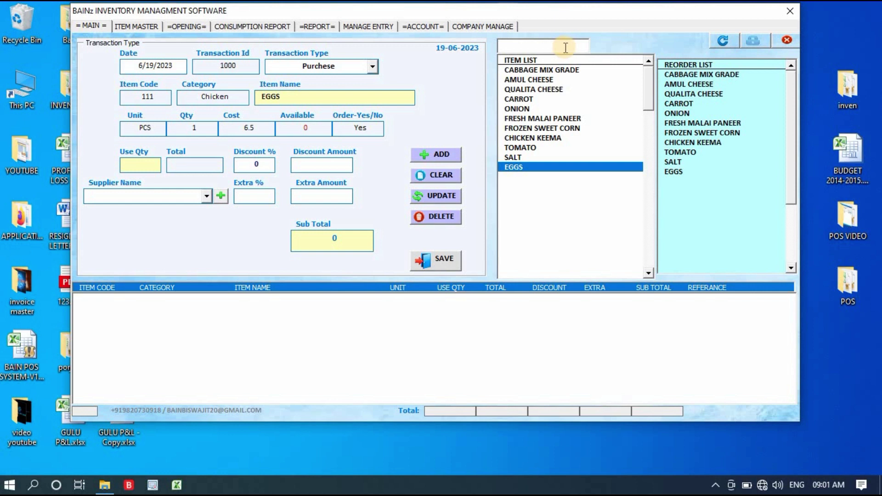
{"action": "type", "text": "EGG"}
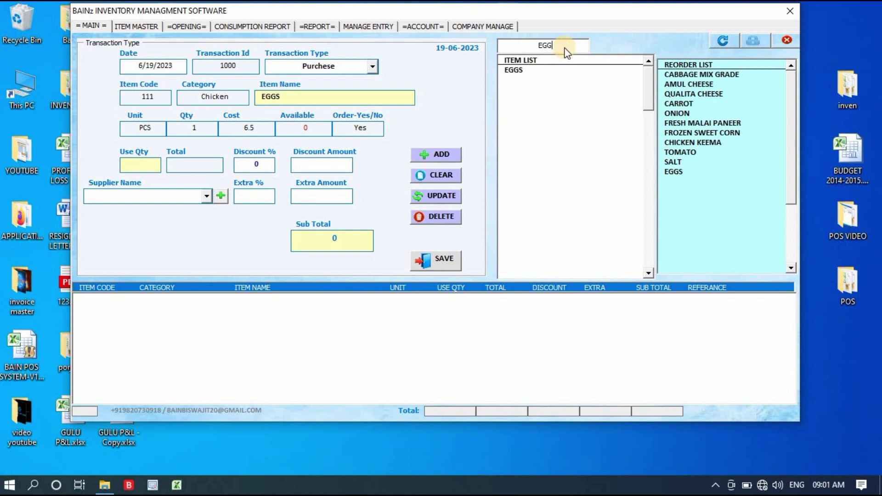
{"action": "key", "text": "BackSpace"}
{"action": "key", "text": "BackSpace"}
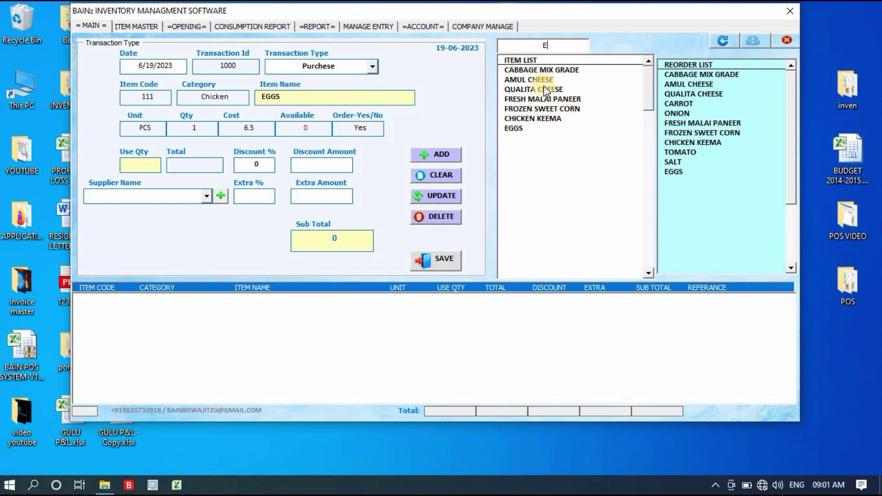
{"action": "left_click", "coordinate": [517, 128]}
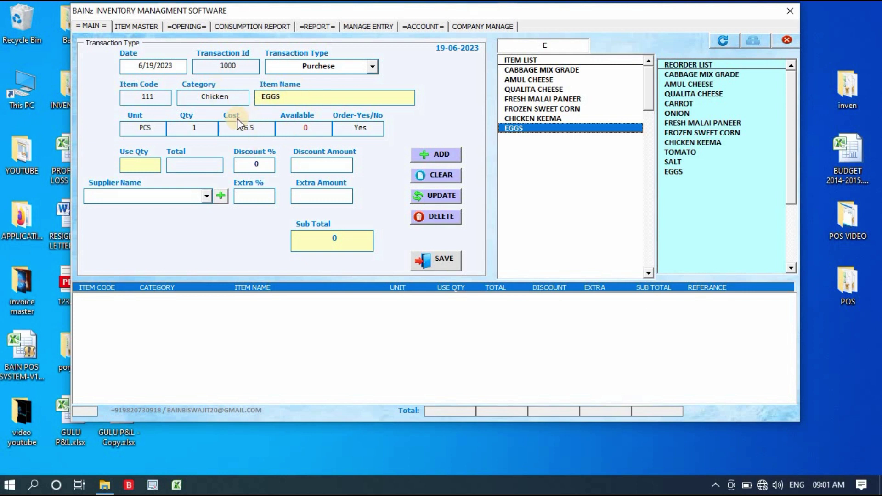
Step: Enter use quantity 150, switch to a Sale at 7.5 totalling 1125, then clear the form
{"action": "left_click", "coordinate": [151, 165]}
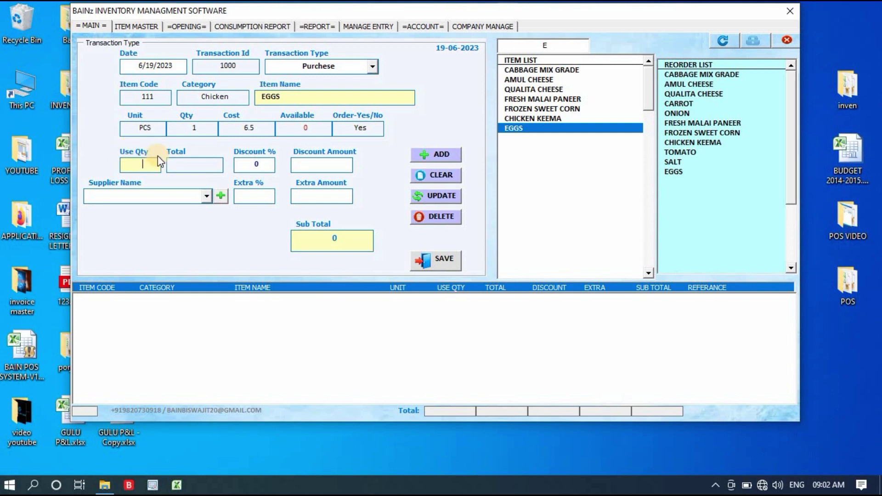
{"action": "type", "text": "150"}
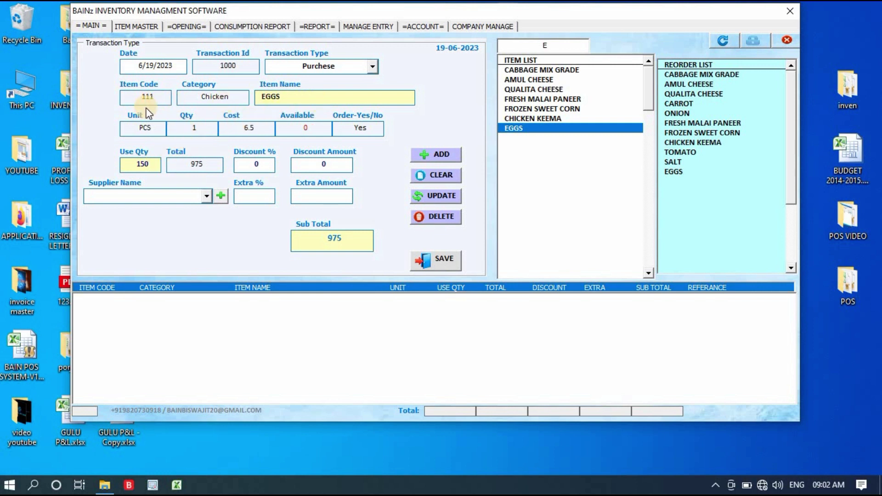
{"action": "double_click", "coordinate": [156, 129]}
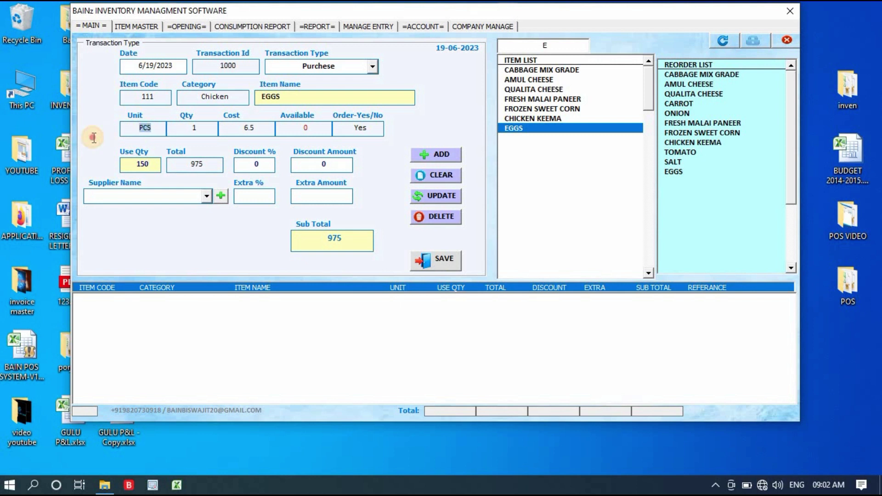
{"action": "double_click", "coordinate": [255, 127]}
{"action": "double_click", "coordinate": [289, 132]}
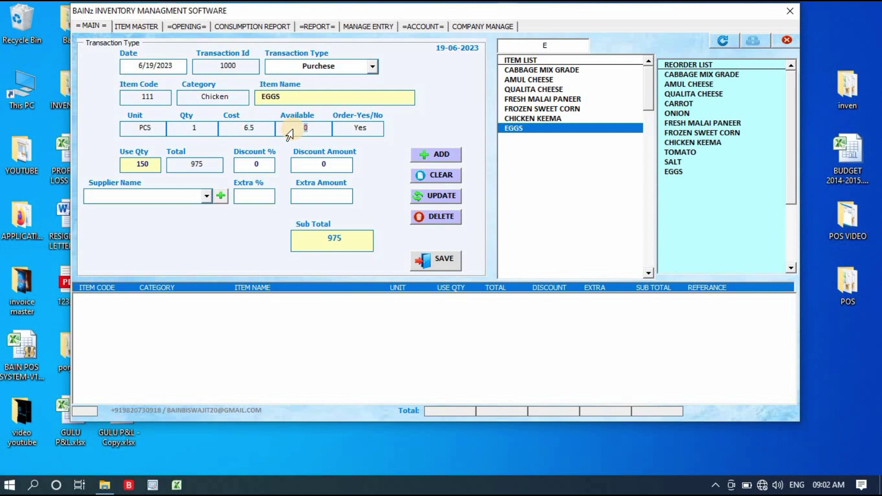
{"action": "left_click", "coordinate": [373, 68]}
{"action": "left_click", "coordinate": [362, 92]}
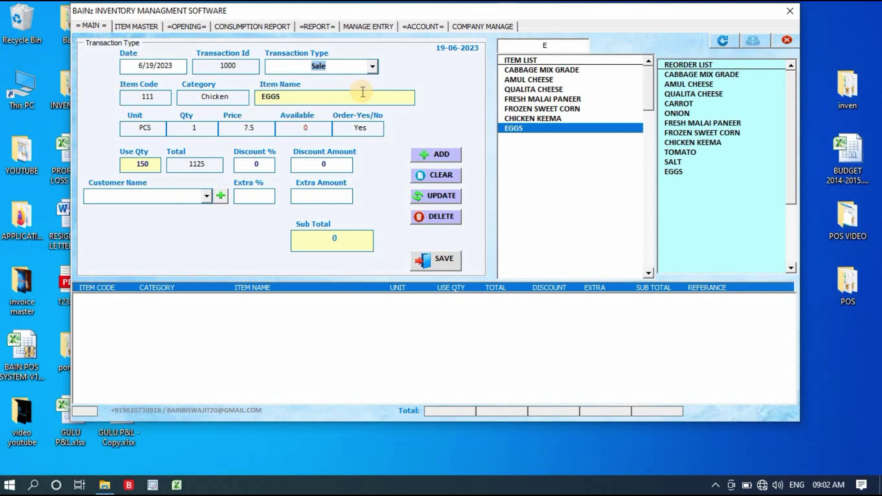
{"action": "left_click", "coordinate": [268, 129]}
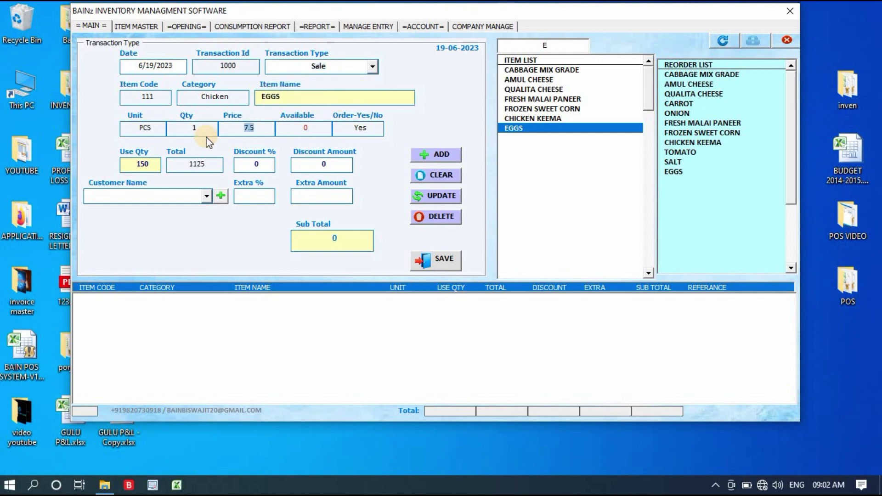
{"action": "left_click", "coordinate": [724, 42]}
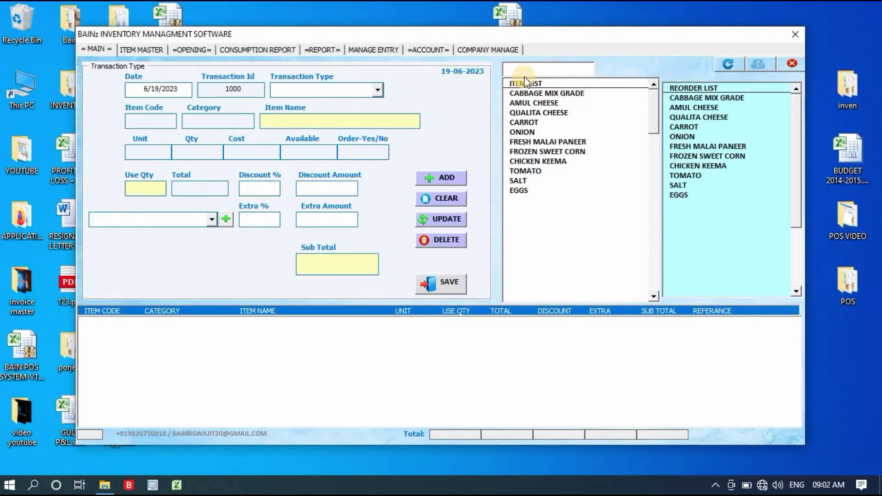
Step: Enter a Purchese of 150 EGGS at cost 6.5, totalling 975, after trying and removing a 1% discount
{"action": "left_click", "coordinate": [379, 90]}
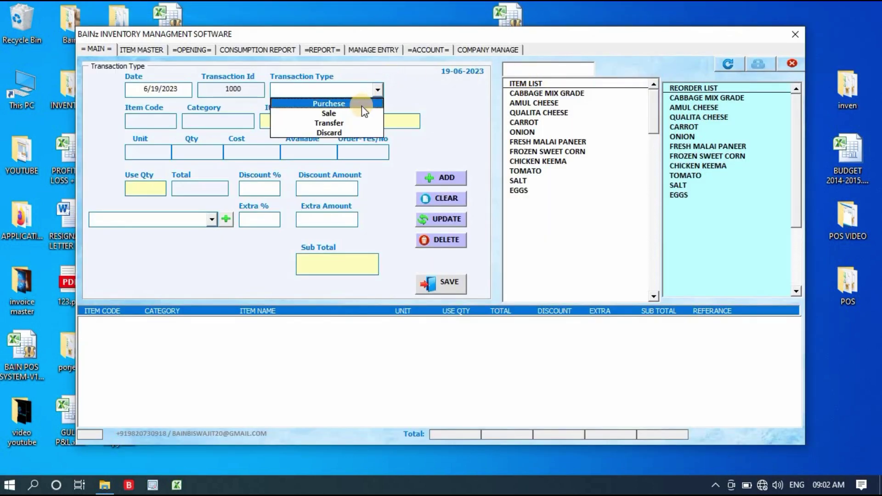
{"action": "left_click", "coordinate": [362, 104]}
{"action": "left_click", "coordinate": [519, 191]}
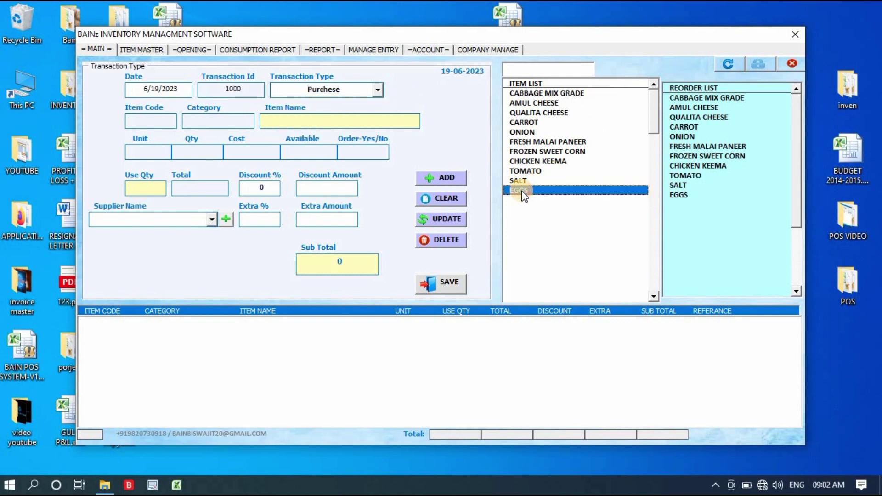
{"action": "double_click", "coordinate": [522, 190]}
{"action": "left_click", "coordinate": [158, 189]}
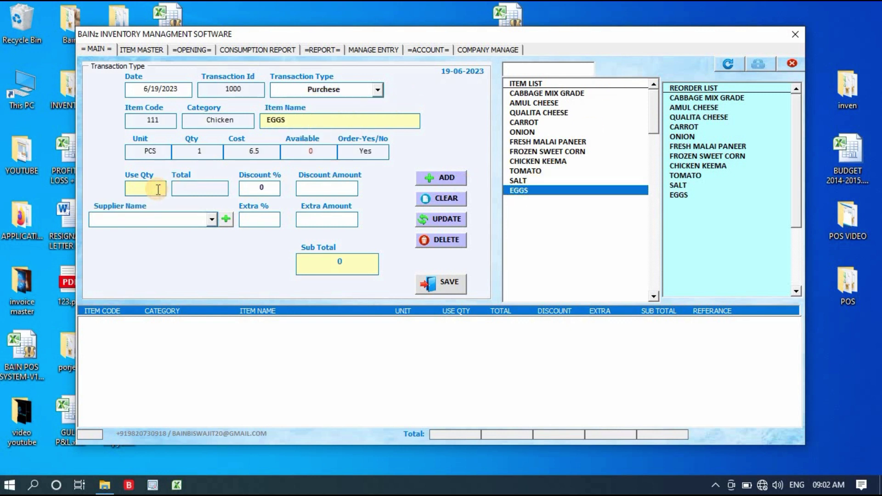
{"action": "type", "text": "150"}
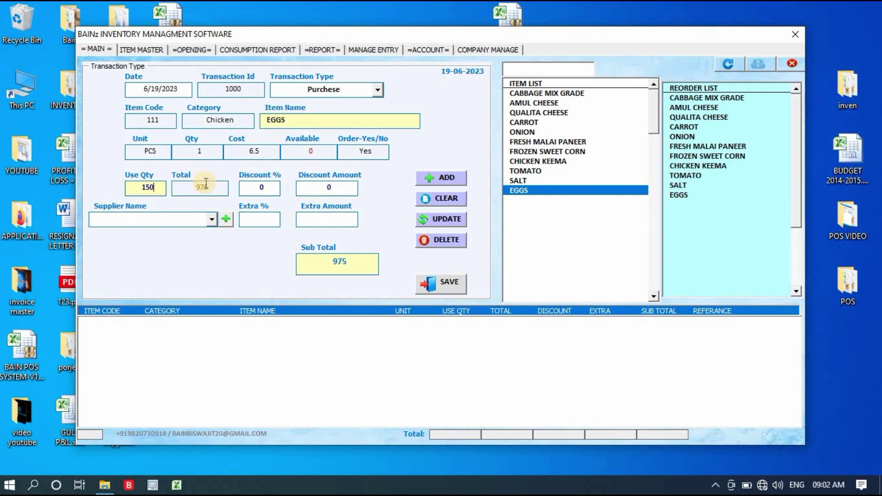
{"action": "key", "text": "Tab"}
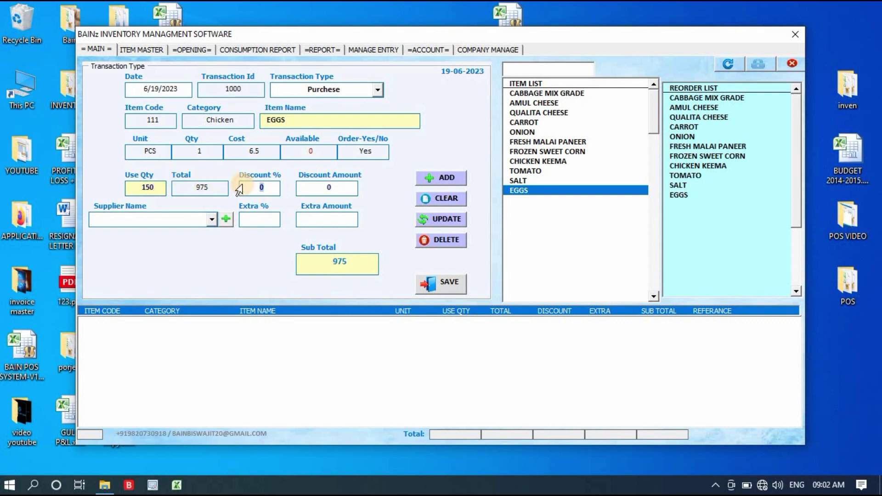
{"action": "type", "text": "1"}
{"action": "key", "text": "BackSpace"}
{"action": "left_click", "coordinate": [325, 187]}
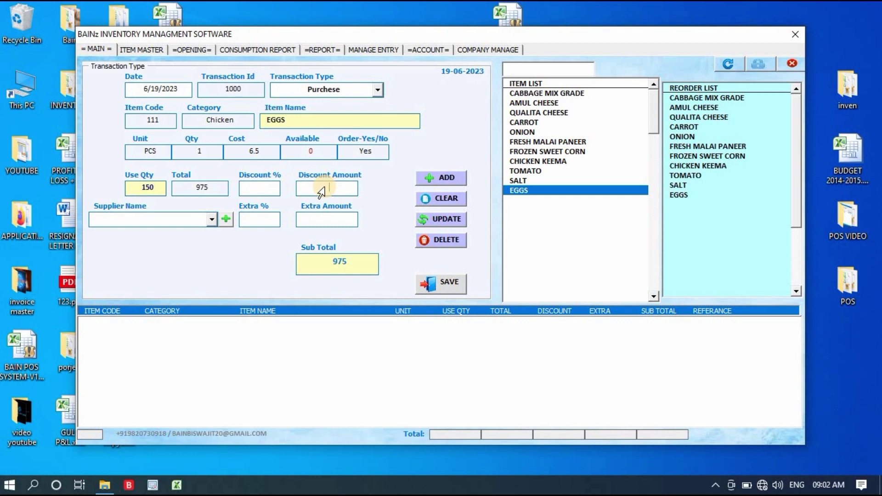
Step: Try a discount amount of 10 and an extra percentage of 5, removing both
{"action": "type", "text": "10"}
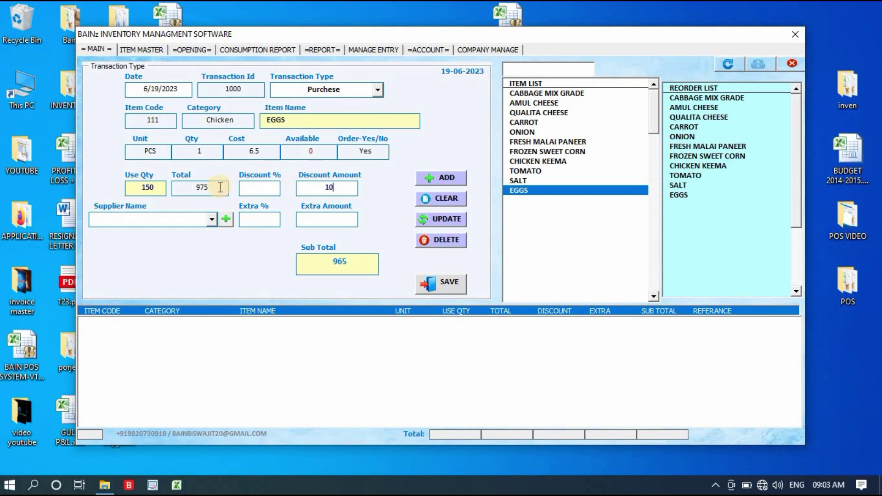
{"action": "double_click", "coordinate": [205, 190]}
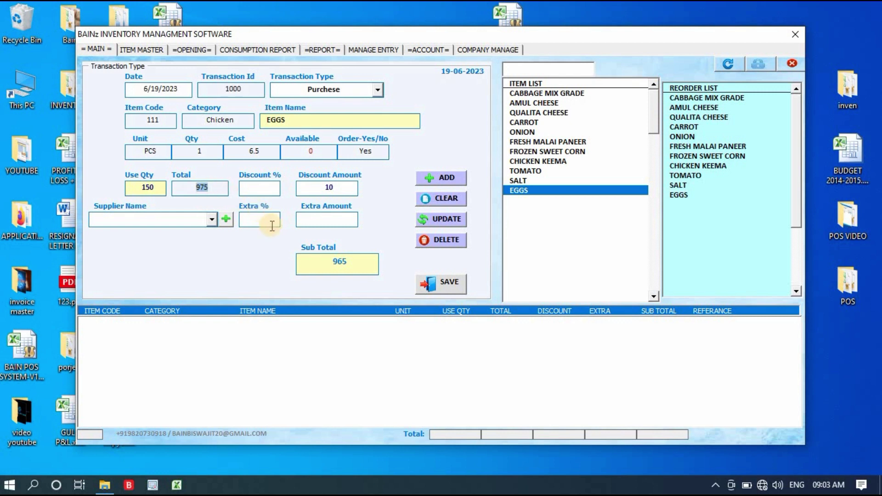
{"action": "double_click", "coordinate": [305, 189]}
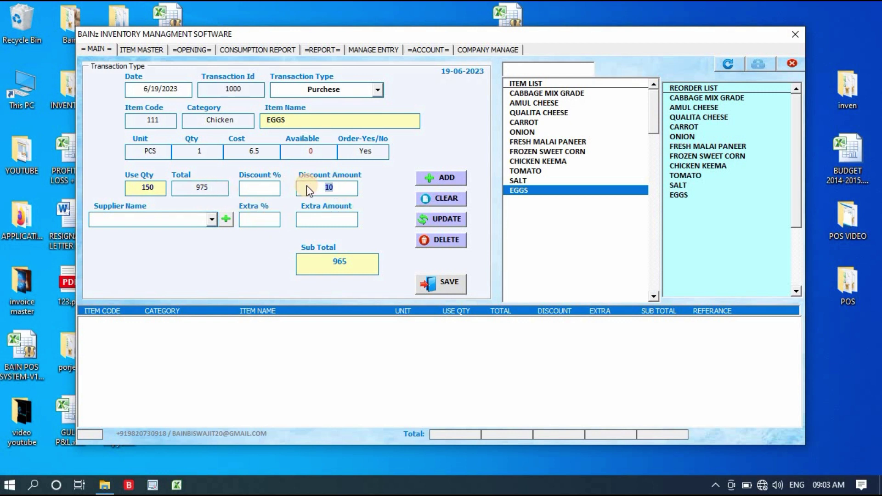
{"action": "key", "text": "BackSpace"}
{"action": "left_click", "coordinate": [272, 215]}
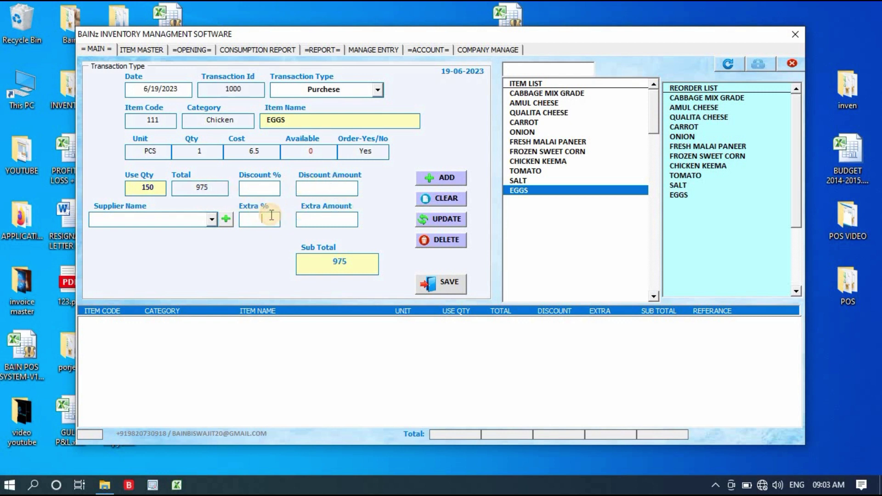
{"action": "type", "text": "5"}
{"action": "key", "text": "BackSpace"}
Step: Try an extra amount of 50, remove it, and apply a 1% discount for a 965.25 sub total
{"action": "left_click", "coordinate": [336, 219]}
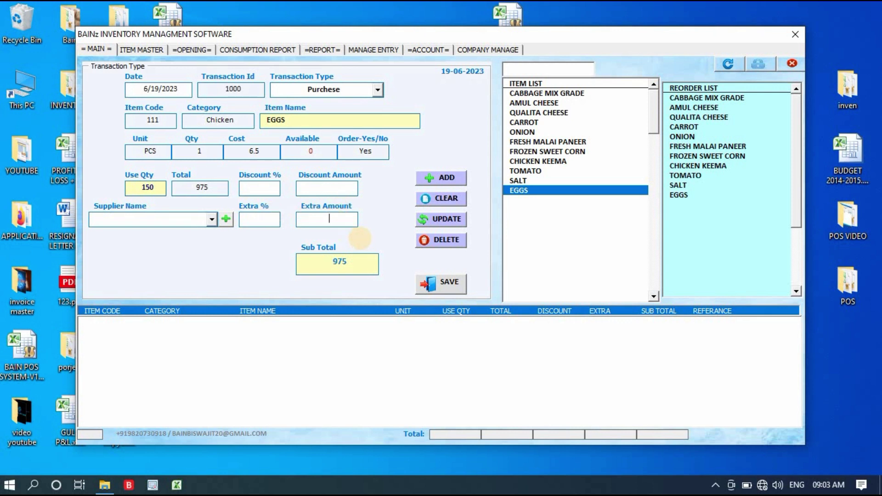
{"action": "type", "text": "50"}
{"action": "left_click", "coordinate": [252, 188]}
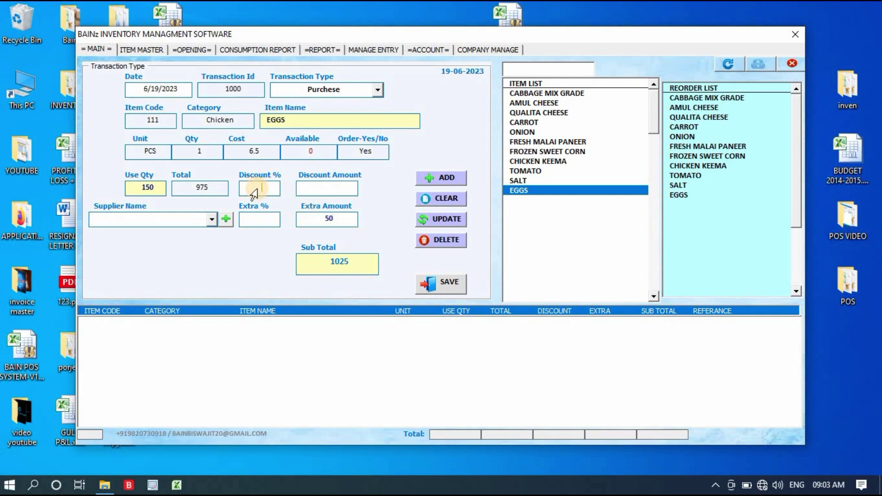
{"action": "left_click", "coordinate": [328, 190]}
{"action": "left_click_drag", "start_coordinate": [339, 222], "coordinate": [293, 227]}
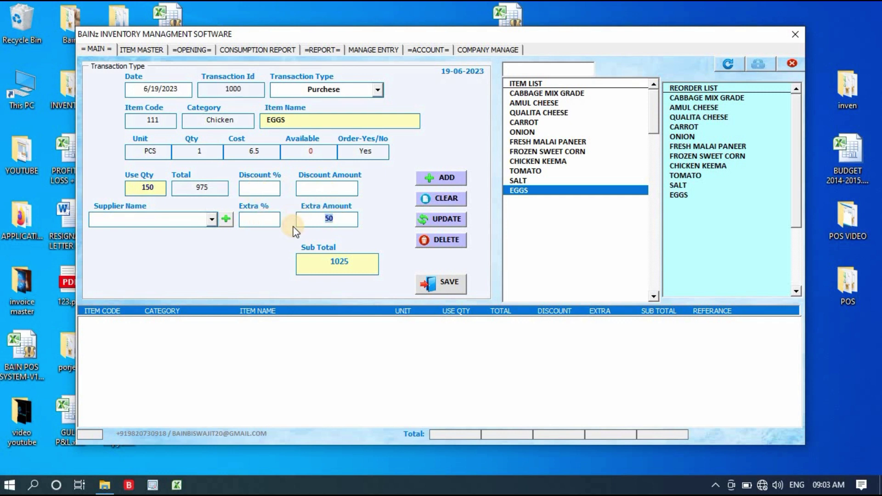
{"action": "key", "text": "BackSpace"}
{"action": "left_click", "coordinate": [248, 189]}
{"action": "type", "text": "1"}
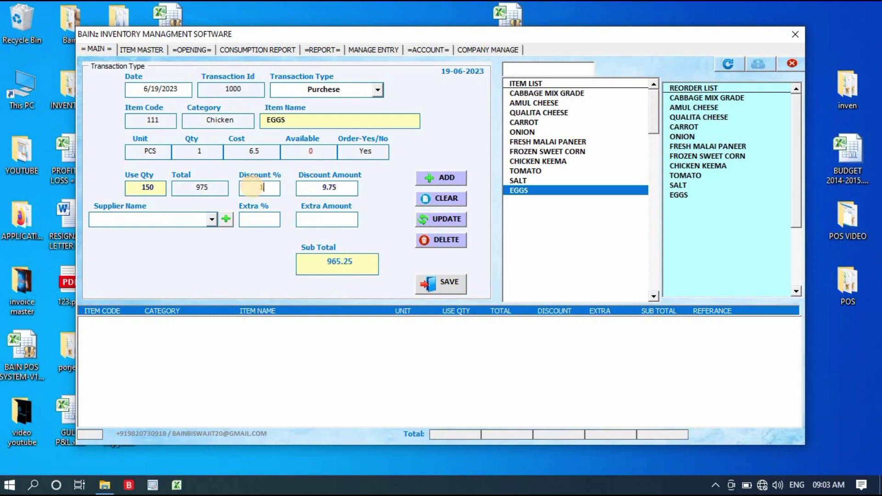
{"action": "left_click", "coordinate": [212, 220]}
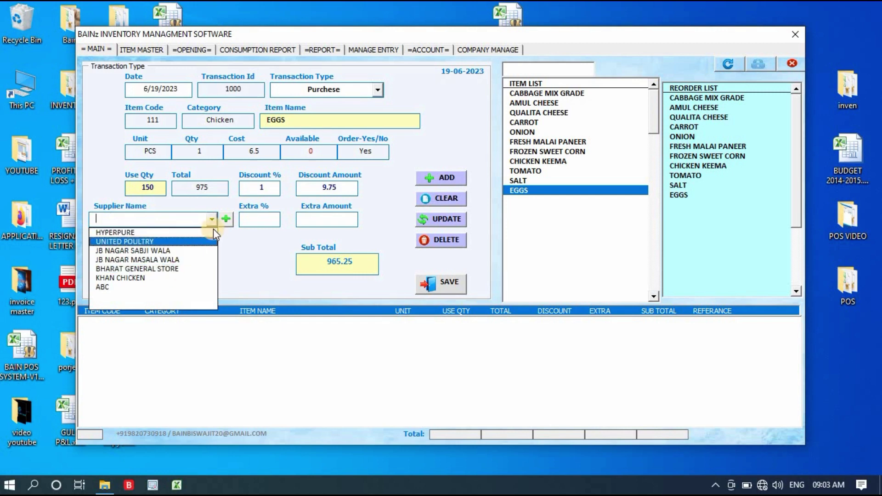
Step: Set UNITED POULTRY as the supplier of the EGGS purchase line
{"action": "left_click", "coordinate": [224, 221]}
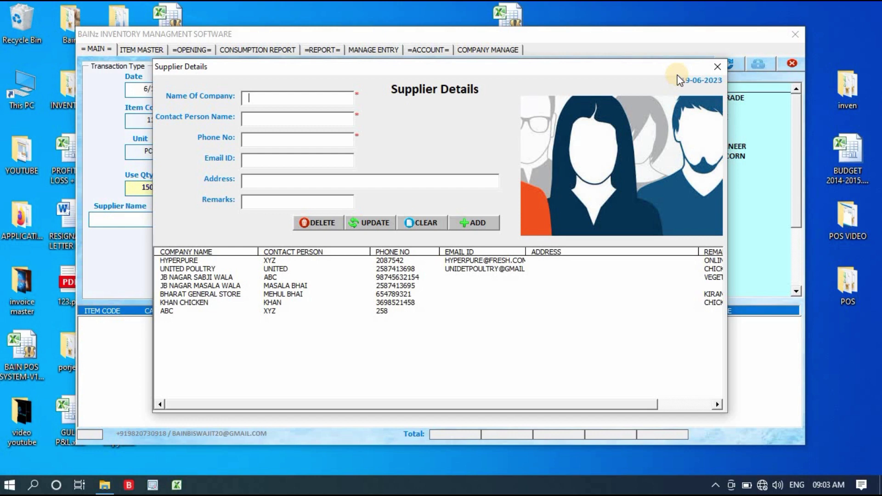
{"action": "left_click", "coordinate": [717, 67]}
{"action": "left_click", "coordinate": [213, 220]}
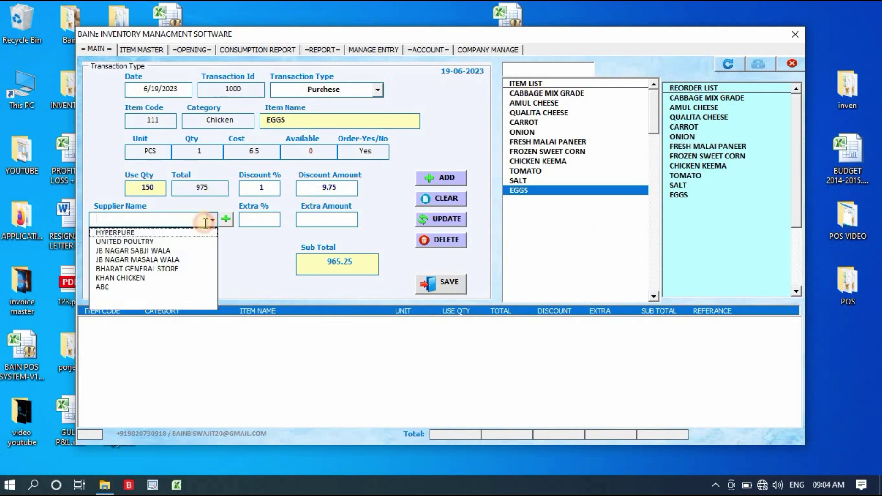
{"action": "left_click", "coordinate": [184, 242]}
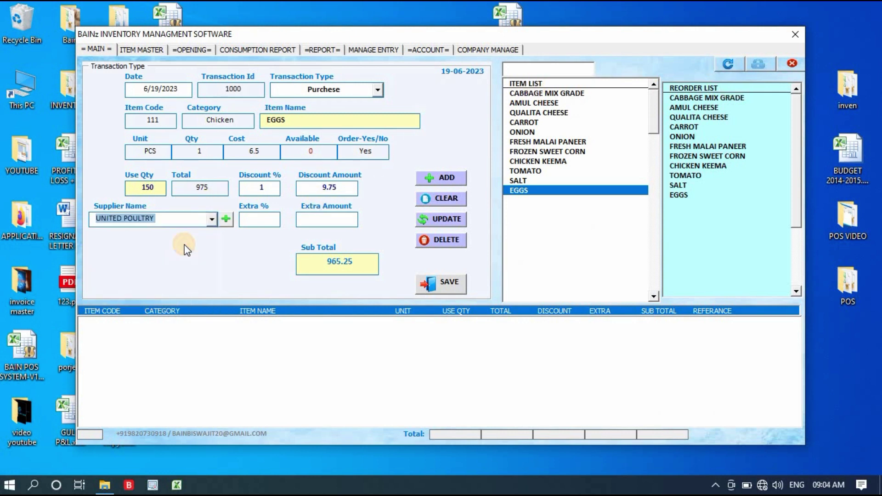
Step: Add the EGGS line, then enter 1 TOMATO from HYPERPURE with sub total 40
{"action": "left_click", "coordinate": [462, 178]}
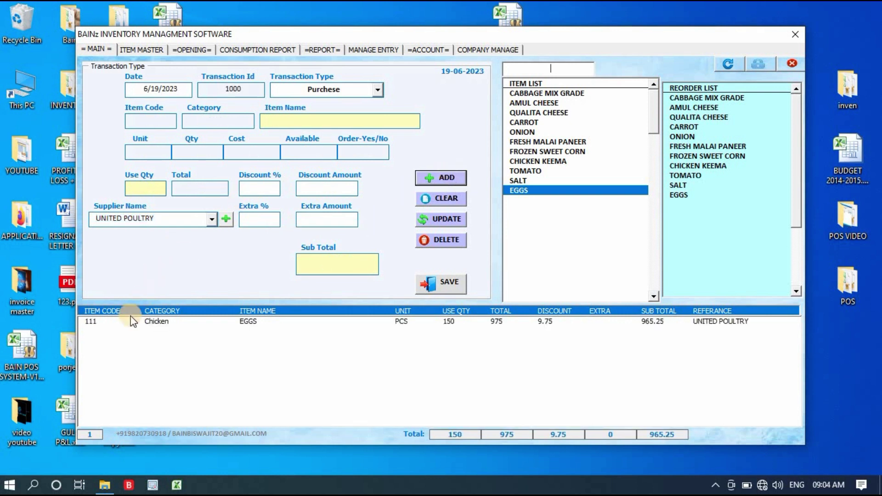
{"action": "left_click", "coordinate": [167, 330]}
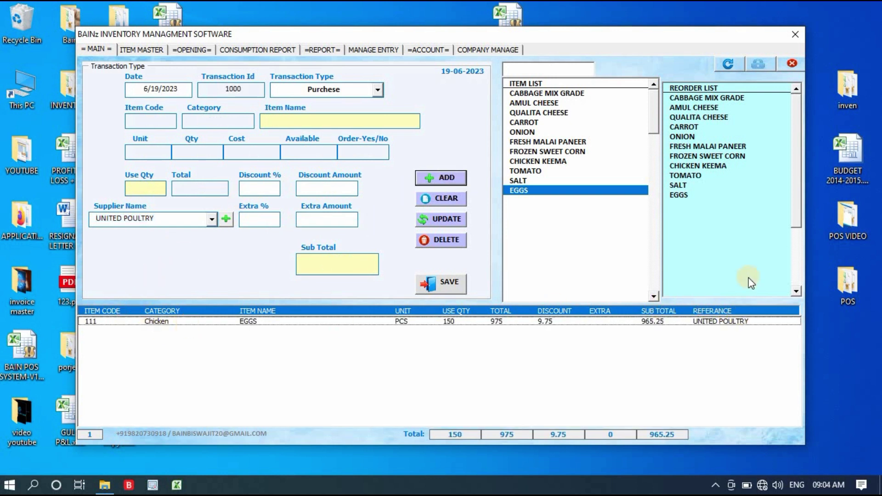
{"action": "left_click", "coordinate": [534, 171]}
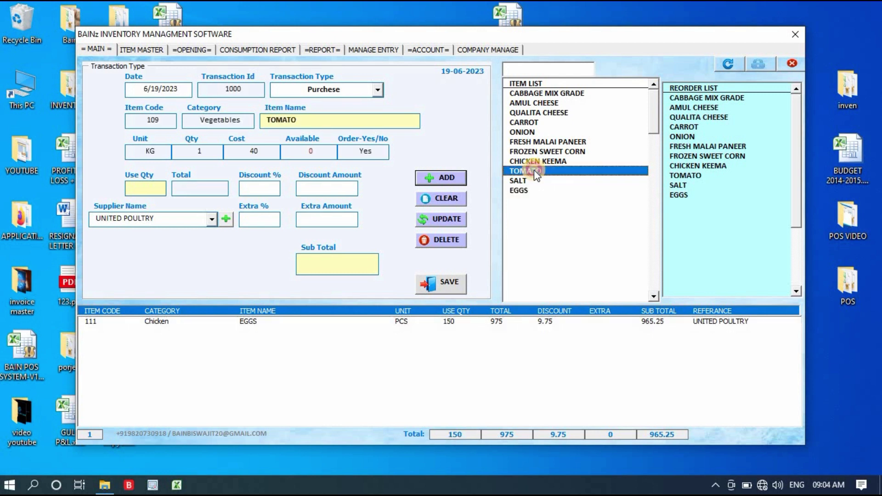
{"action": "left_click", "coordinate": [155, 189]}
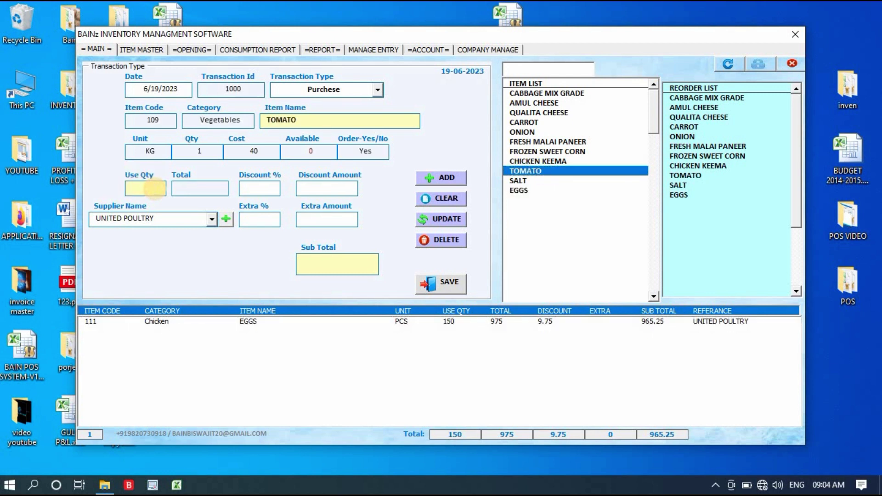
{"action": "type", "text": "1"}
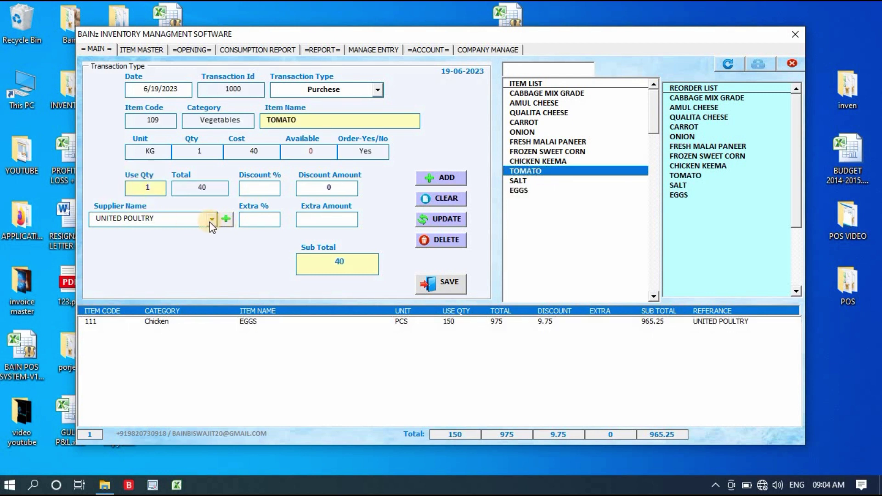
{"action": "left_click", "coordinate": [211, 219]}
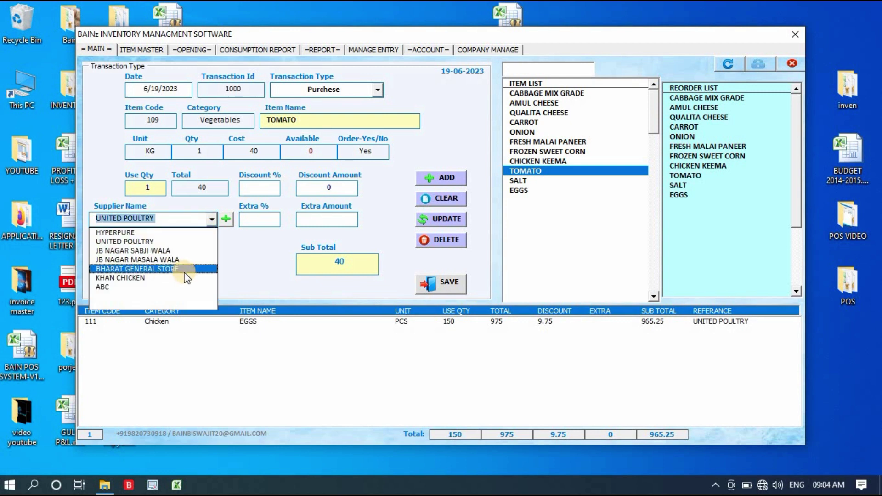
{"action": "left_click", "coordinate": [175, 232]}
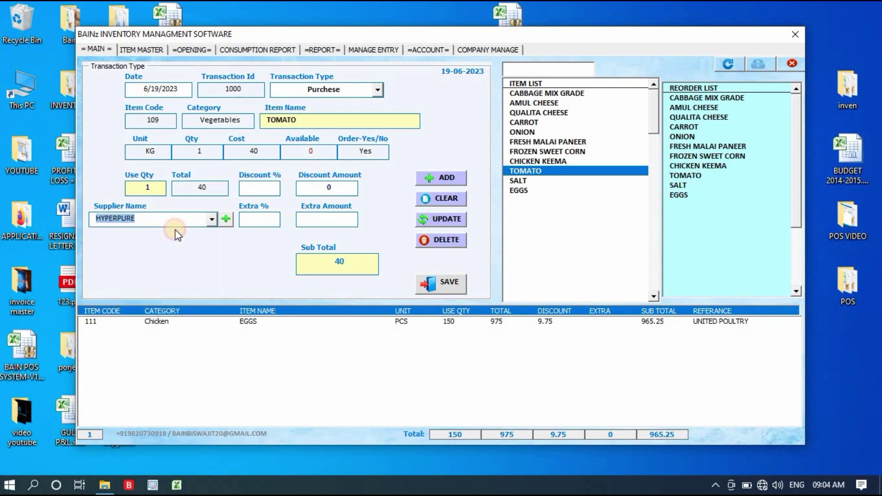
{"action": "left_click_drag", "start_coordinate": [351, 260], "coordinate": [318, 266]}
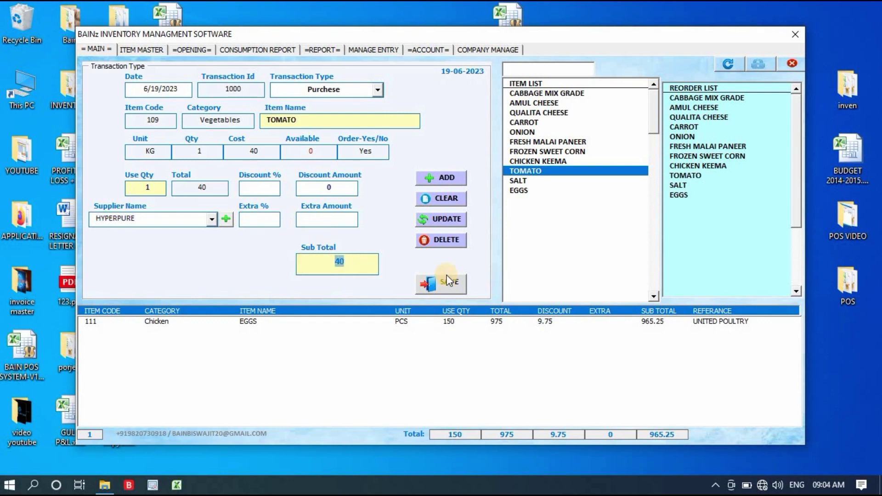
Step: Add the TOMATO line and save the purchase, grand total 1005.25
{"action": "left_click", "coordinate": [447, 180]}
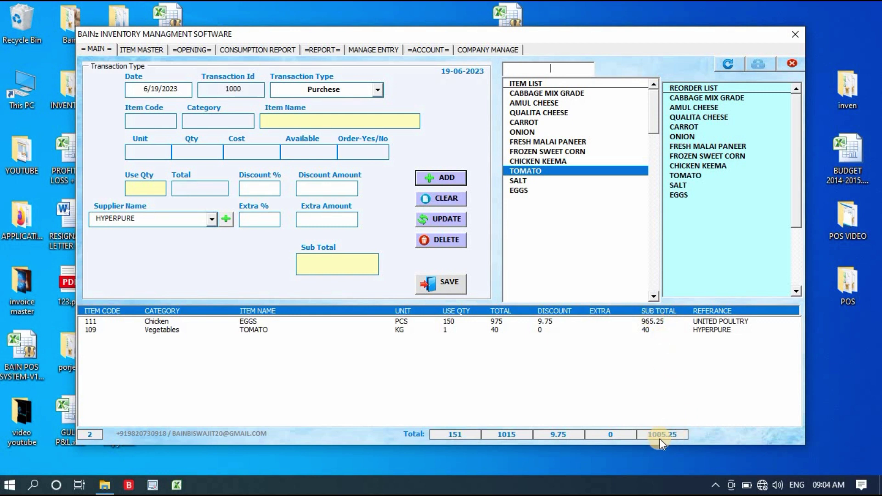
{"action": "left_click", "coordinate": [722, 330]}
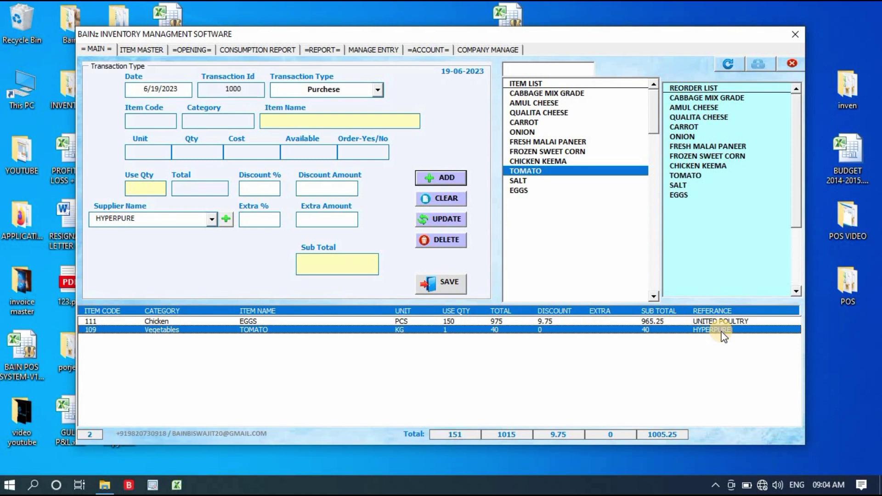
{"action": "left_click", "coordinate": [457, 286]}
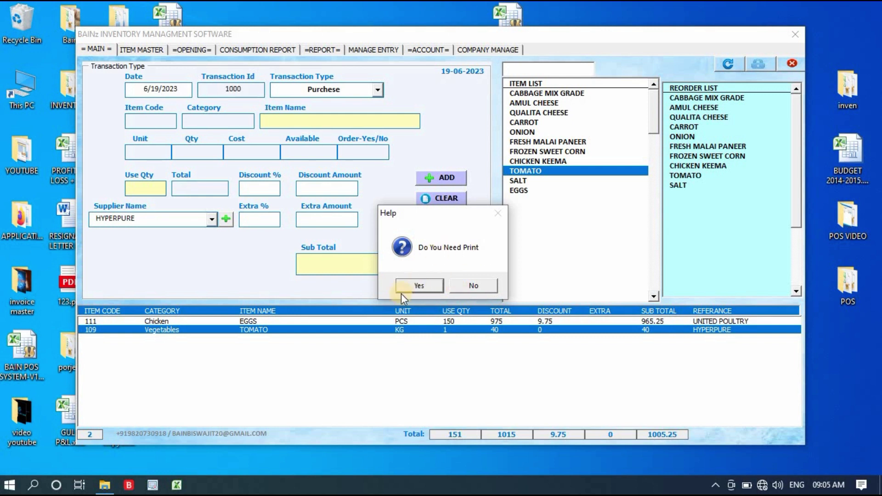
Step: Print the saved purchase to a PDF named 254
{"action": "left_click", "coordinate": [437, 285]}
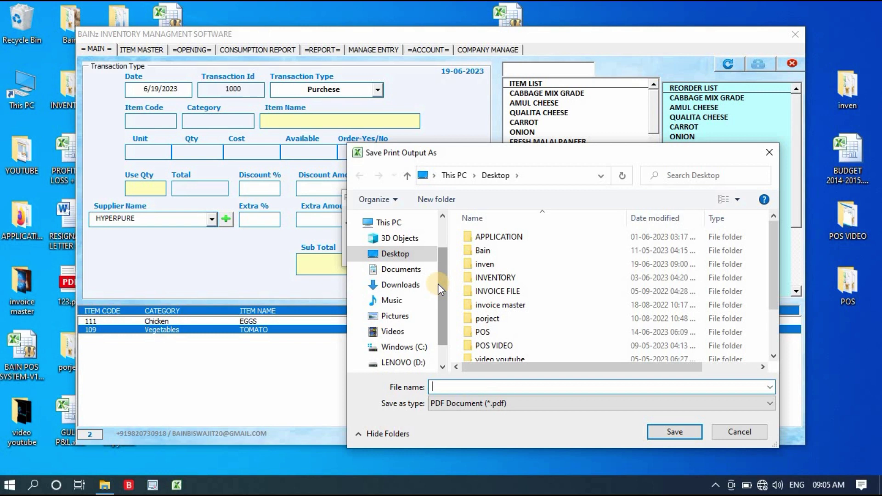
{"action": "type", "text": "254"}
{"action": "key", "text": "Return"}
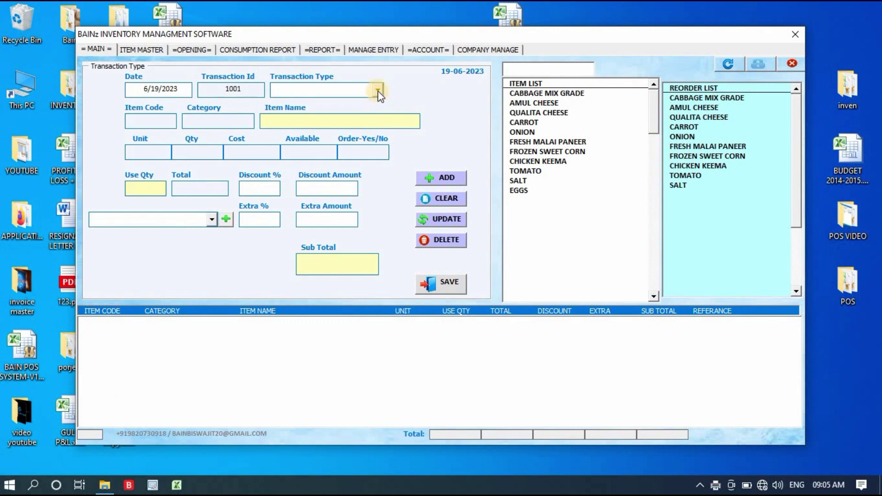
{"action": "left_click", "coordinate": [378, 90]}
Step: Make the transaction a Sale of AMUL CHEESE with a use quantity of 1
{"action": "left_click", "coordinate": [363, 112]}
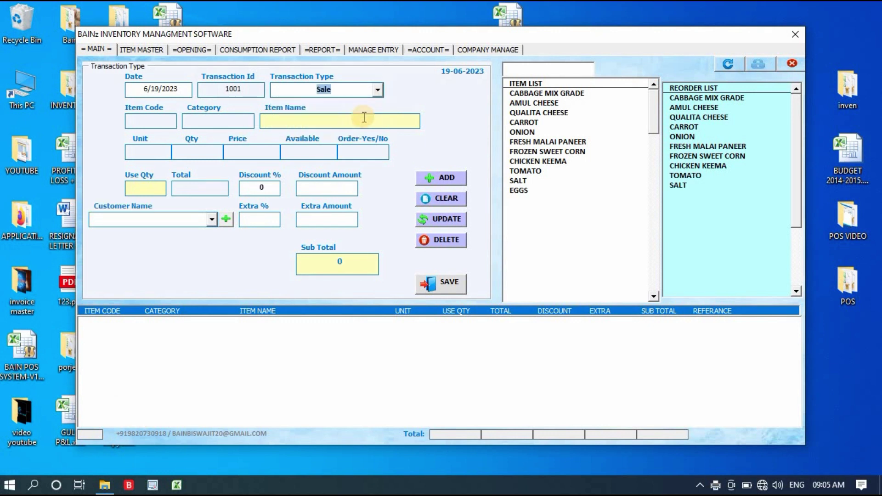
{"action": "left_click", "coordinate": [536, 113]}
{"action": "left_click", "coordinate": [533, 104]}
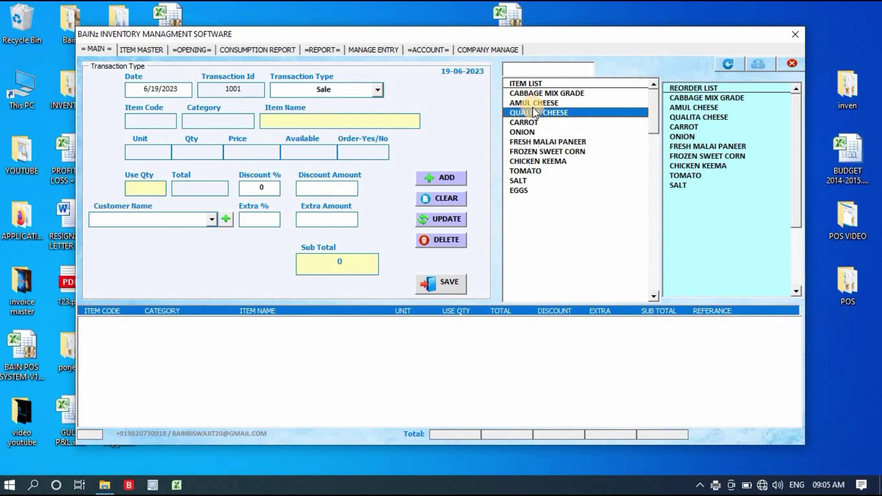
{"action": "left_click", "coordinate": [157, 194]}
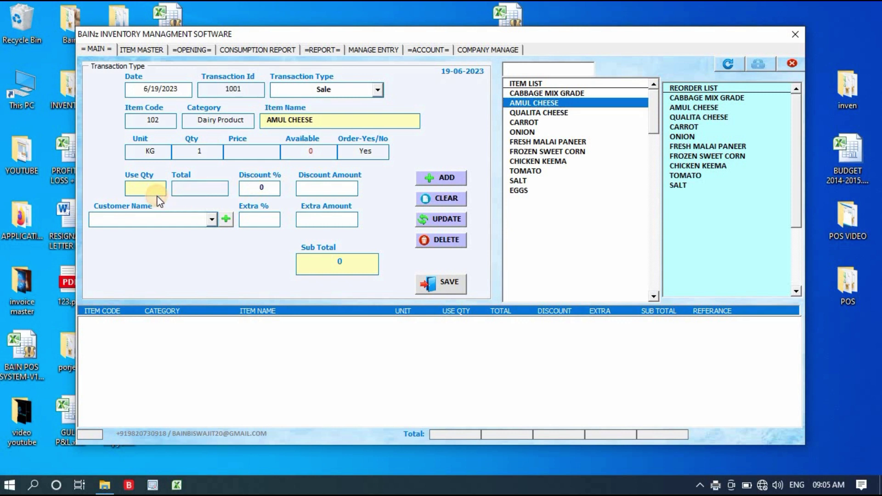
{"action": "type", "text": "1"}
Step: Check the Customer Name list and add-customer form, finding no customers, and close them
{"action": "left_click", "coordinate": [211, 219]}
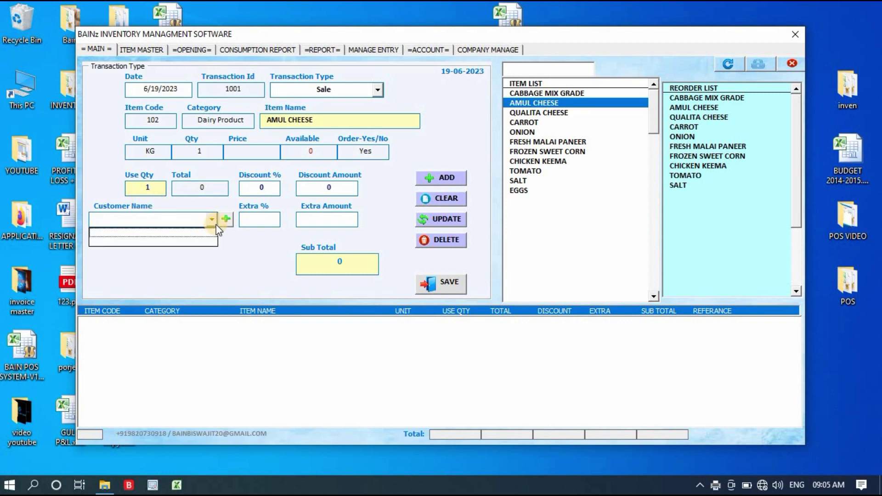
{"action": "left_click", "coordinate": [225, 220]}
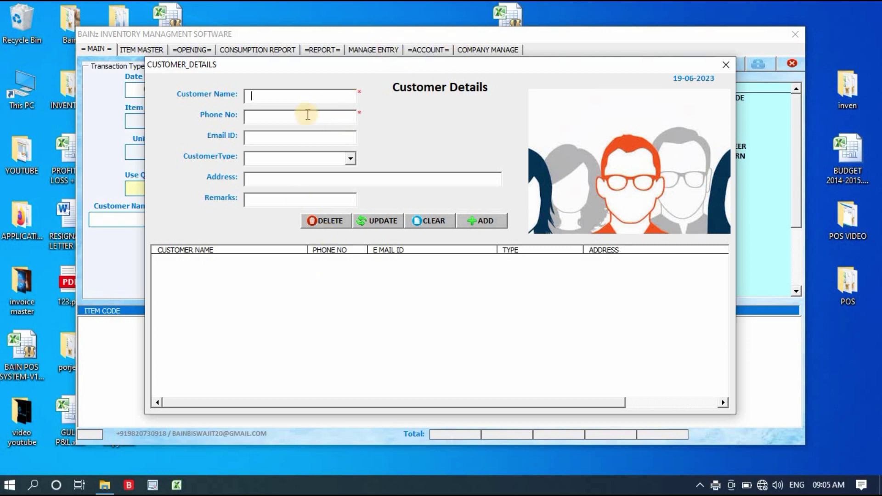
{"action": "left_click", "coordinate": [728, 64]}
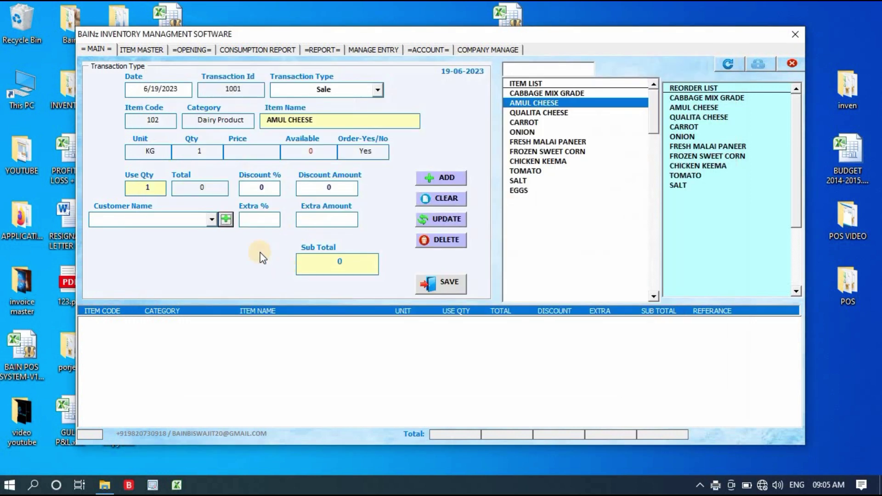
{"action": "left_click", "coordinate": [212, 219]}
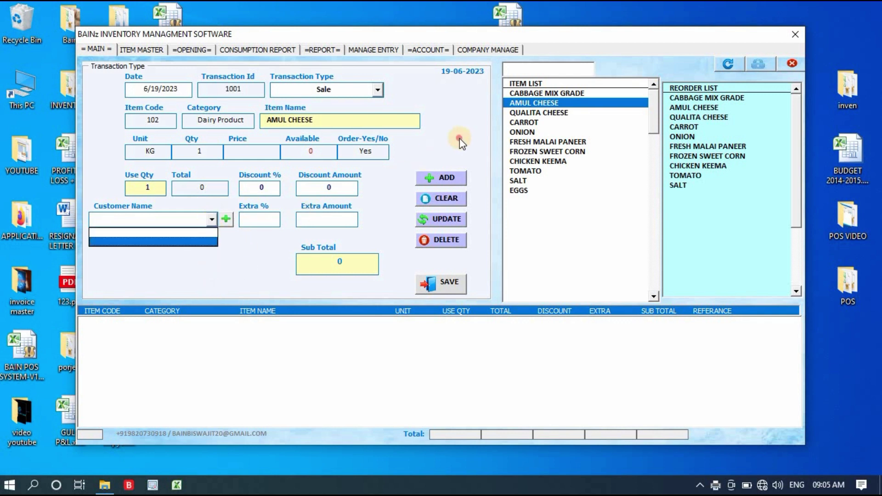
{"action": "left_click", "coordinate": [377, 90]}
{"action": "left_click", "coordinate": [377, 90]}
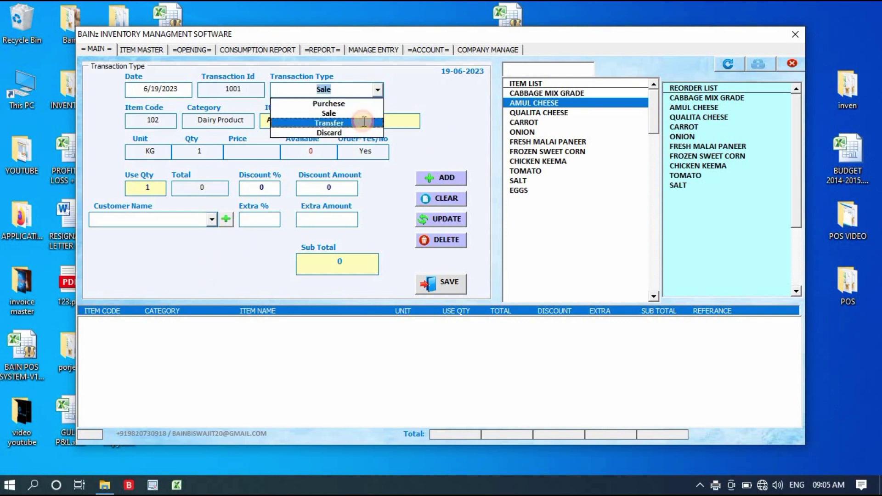
Step: Set the transaction to Transfer of FROZEN SWEET CORN (code 107, cost 74), leaving the destination empty
{"action": "left_click", "coordinate": [359, 122]}
{"action": "left_click", "coordinate": [379, 91]}
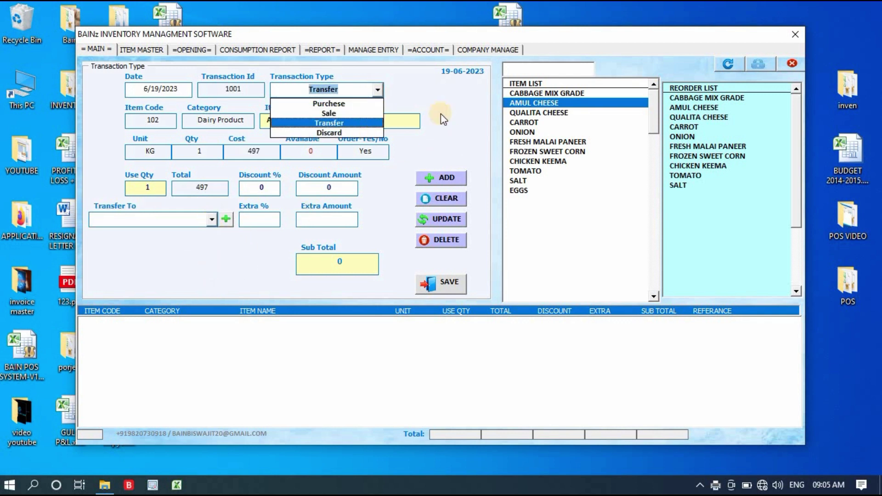
{"action": "left_click", "coordinate": [456, 114]}
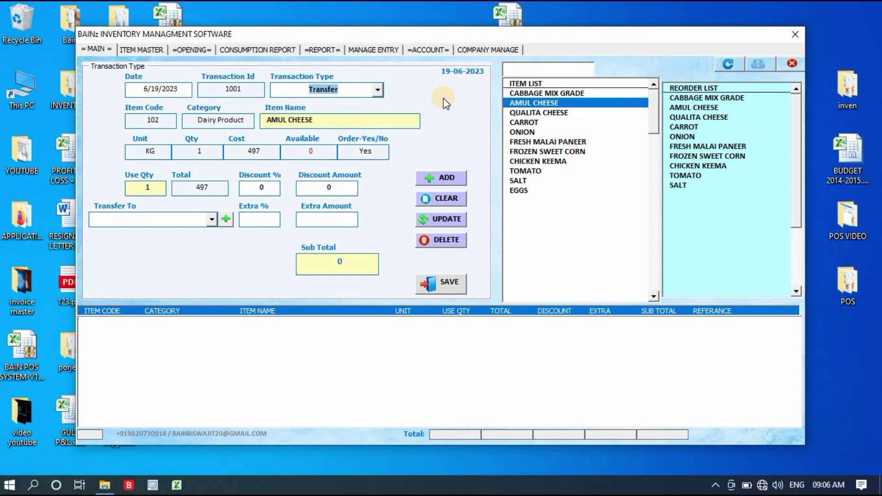
{"action": "left_click", "coordinate": [378, 90]}
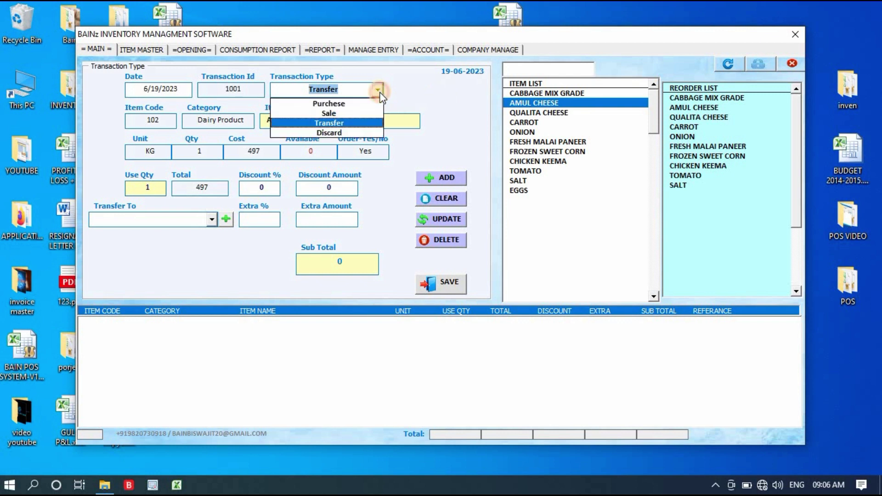
{"action": "left_click", "coordinate": [358, 123]}
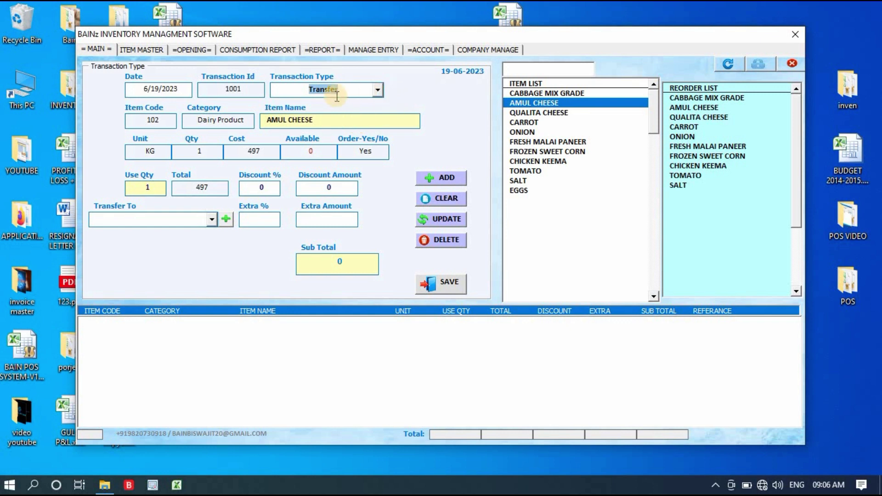
{"action": "left_click", "coordinate": [532, 152]}
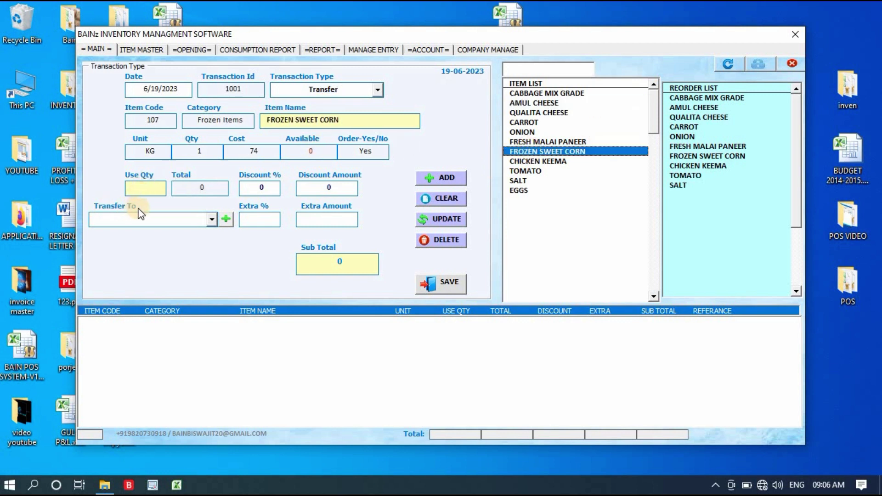
{"action": "left_click", "coordinate": [224, 219]}
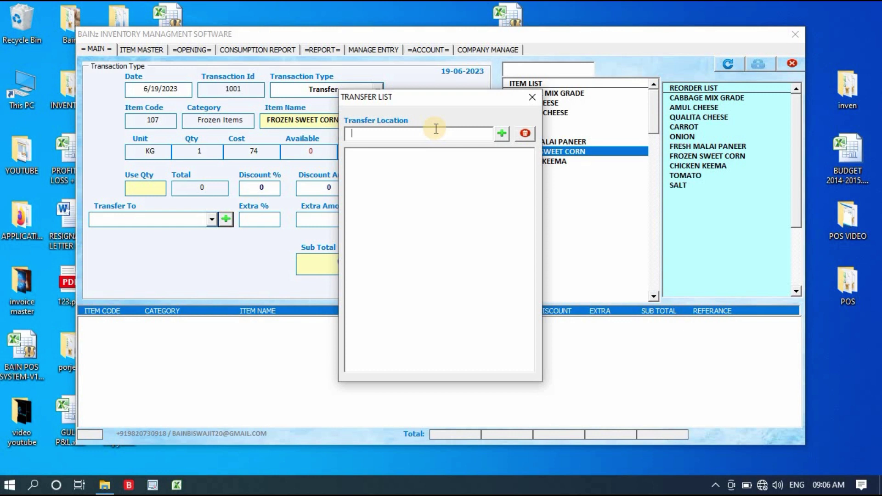
{"action": "left_click", "coordinate": [528, 96]}
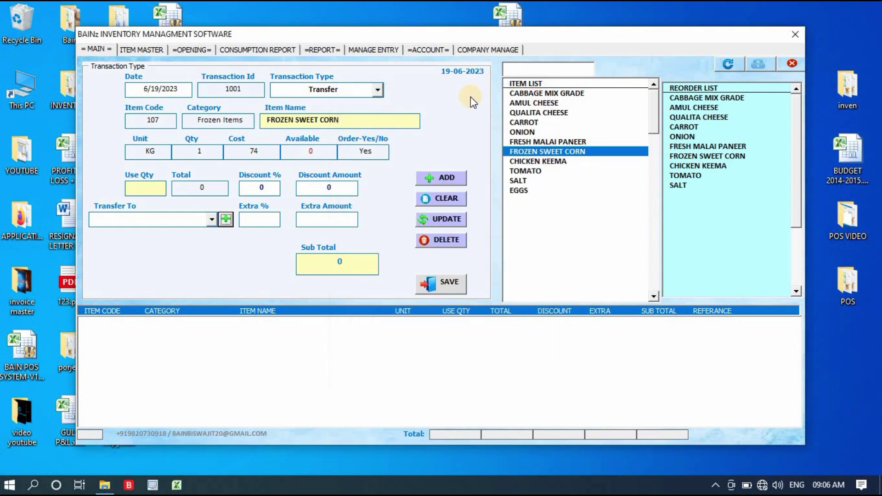
Step: Leave the transaction form for the Item Master page listing items 101–111
{"action": "left_click", "coordinate": [209, 220]}
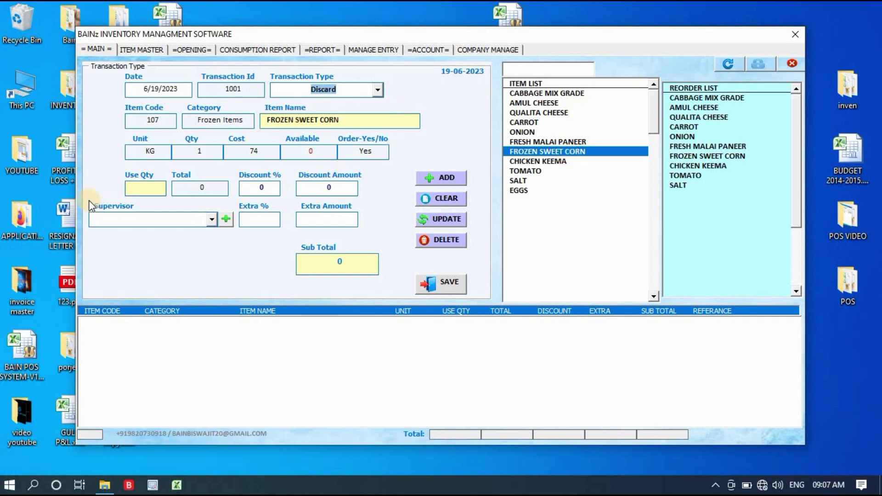
{"action": "left_click", "coordinate": [154, 183]}
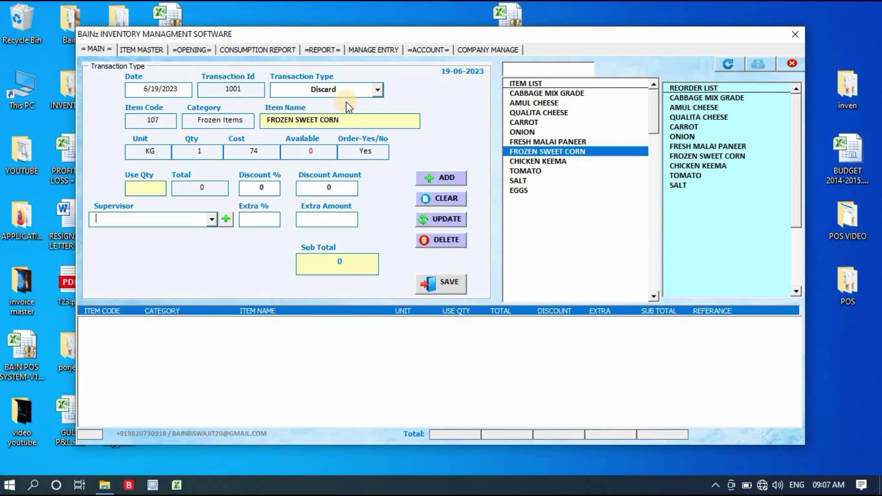
{"action": "left_click", "coordinate": [142, 51]}
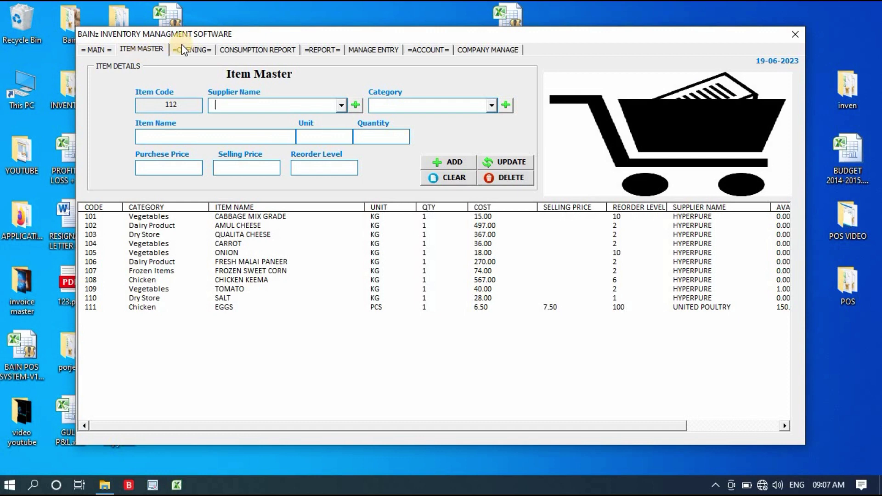
Step: Change the main form's transaction type from Discard to Purchese, then return to Opening Stock
{"action": "left_click", "coordinate": [195, 50]}
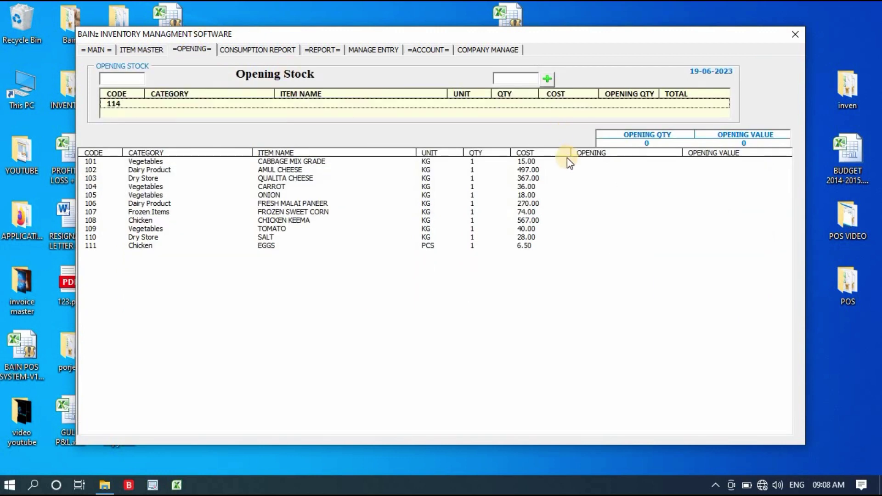
{"action": "left_click", "coordinate": [500, 203]}
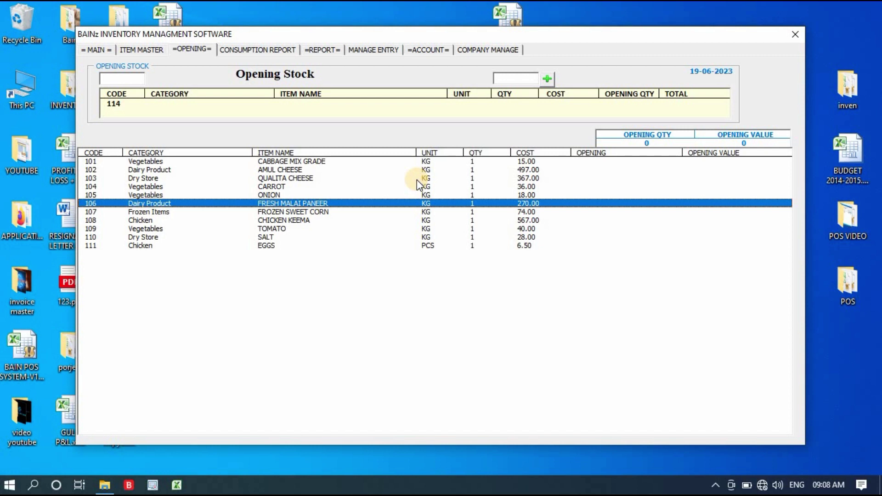
{"action": "left_click", "coordinate": [98, 49]}
{"action": "left_click", "coordinate": [377, 89]}
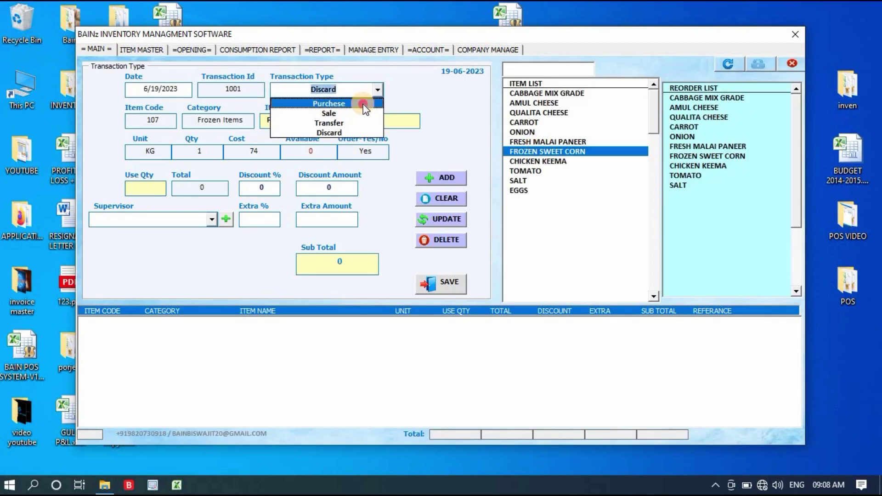
{"action": "left_click", "coordinate": [363, 103]}
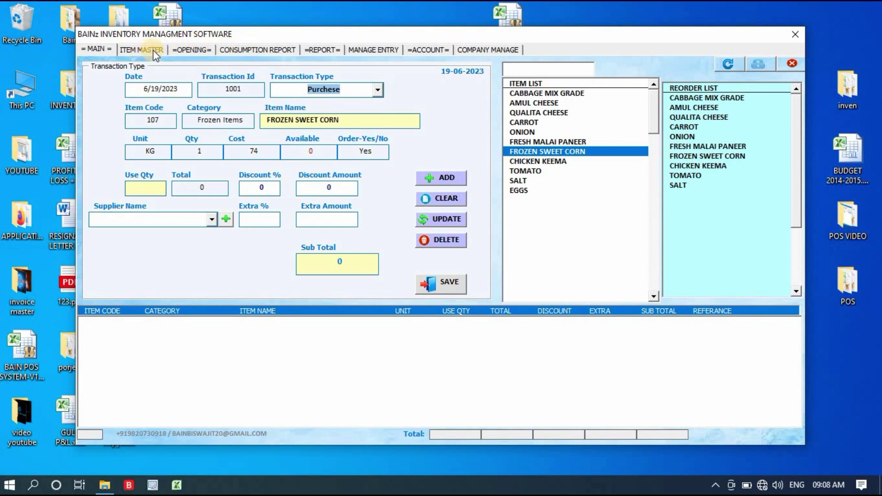
{"action": "left_click", "coordinate": [191, 49]}
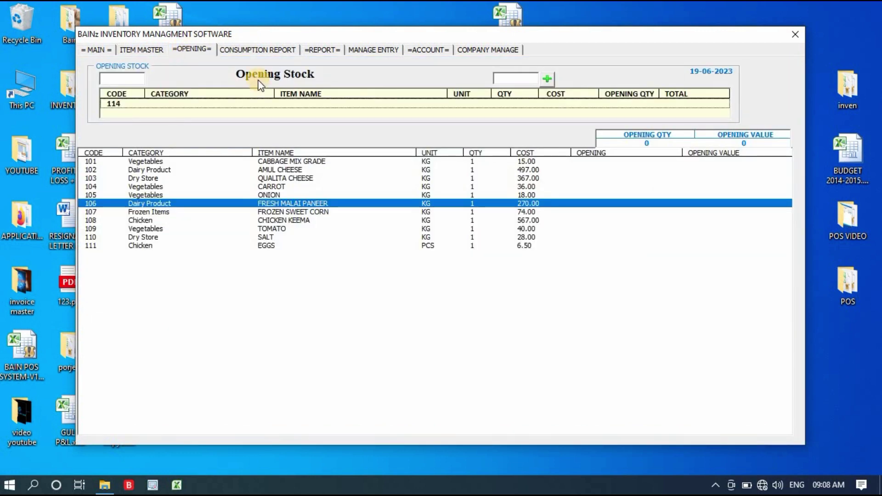
Step: Add an opening stock of 1.00 CARROT valued at 36.00, then go to Report Manager
{"action": "left_click", "coordinate": [330, 203]}
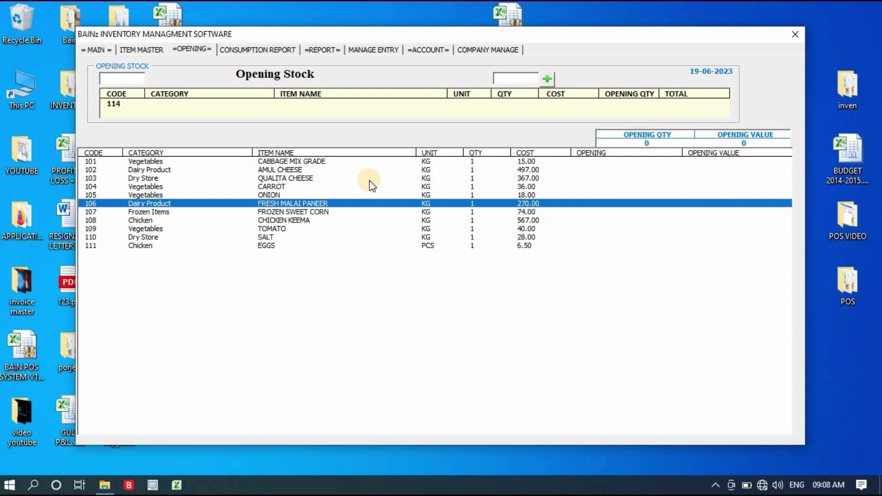
{"action": "double_click", "coordinate": [272, 186]}
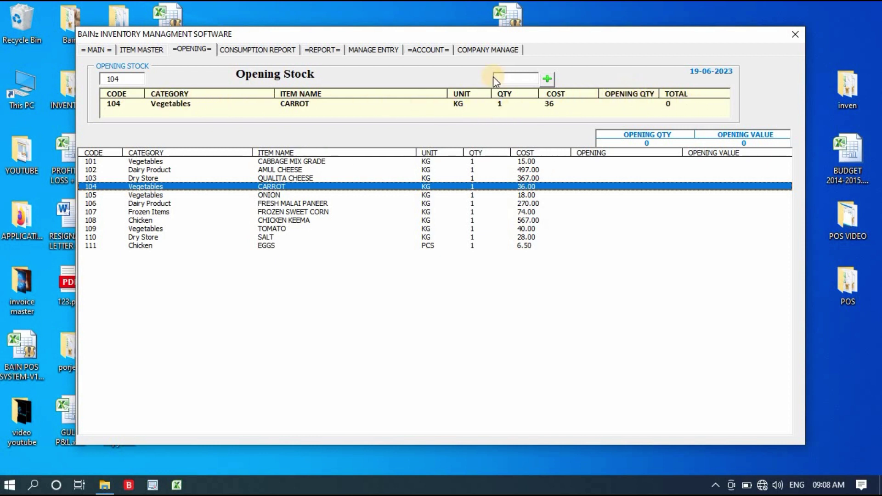
{"action": "left_click", "coordinate": [508, 78]}
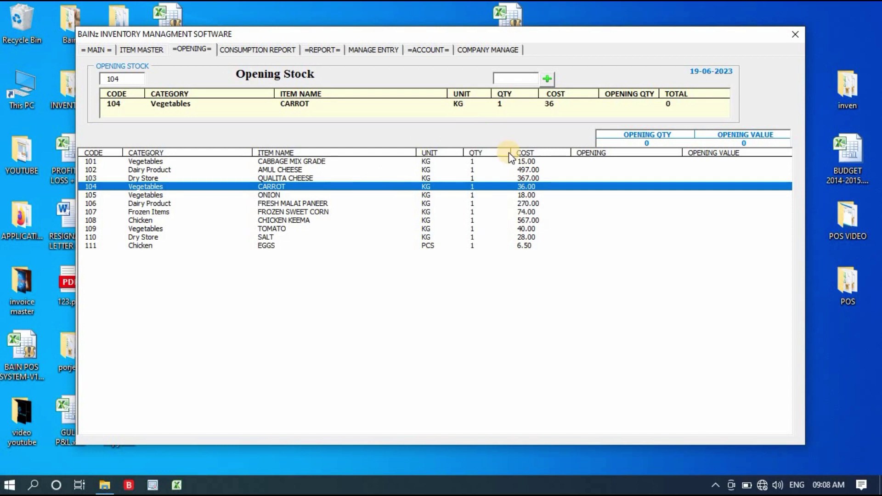
{"action": "type", "text": "1"}
{"action": "key", "text": "Tab"}
{"action": "left_click", "coordinate": [548, 79]}
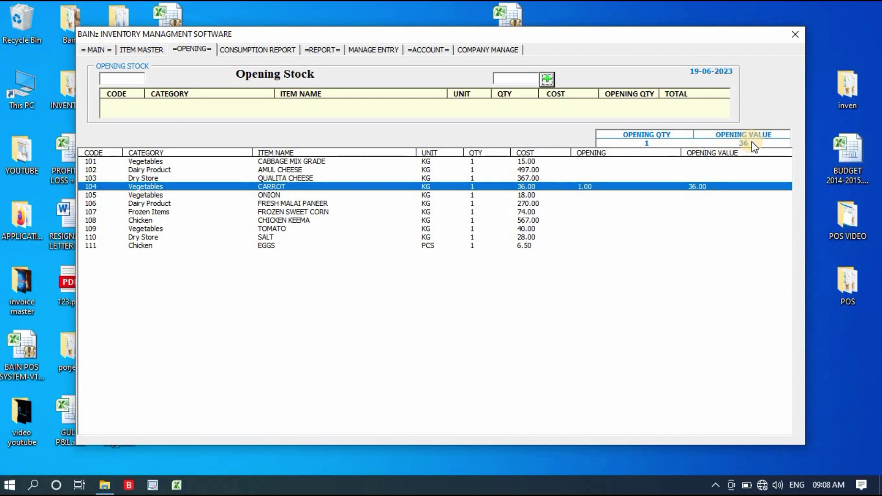
{"action": "left_click", "coordinate": [300, 211]}
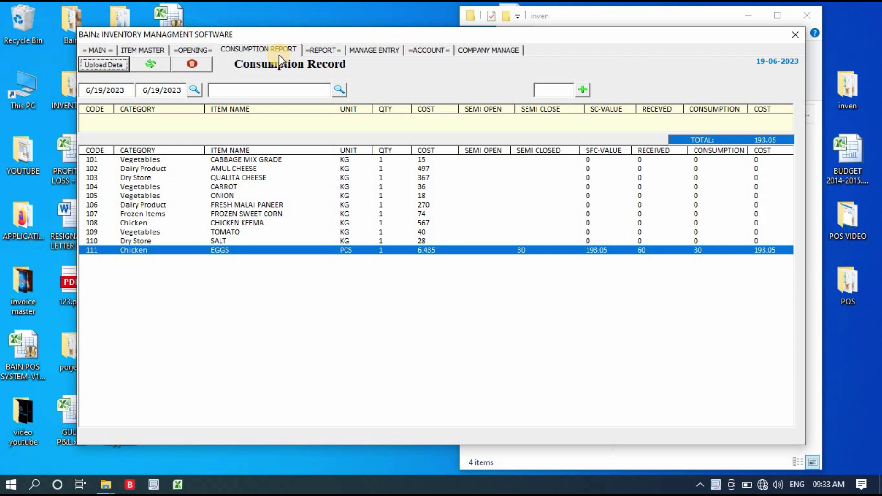
{"action": "left_click", "coordinate": [324, 50]}
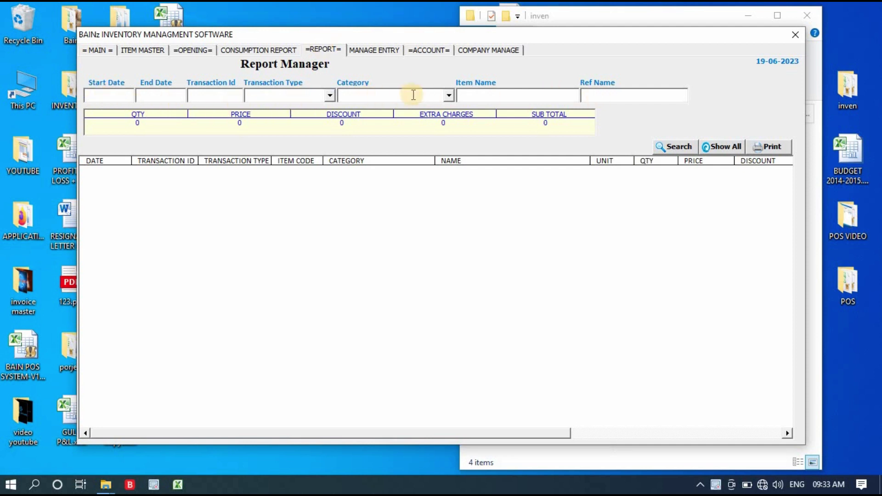
Step: Look over the date, type and category filters, then list every transaction with Show All
{"action": "left_click", "coordinate": [113, 95]}
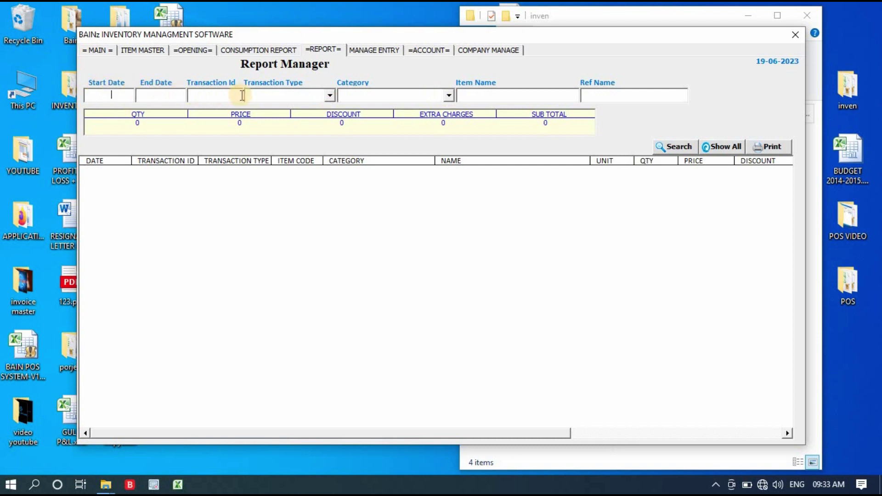
{"action": "left_click", "coordinate": [323, 98]}
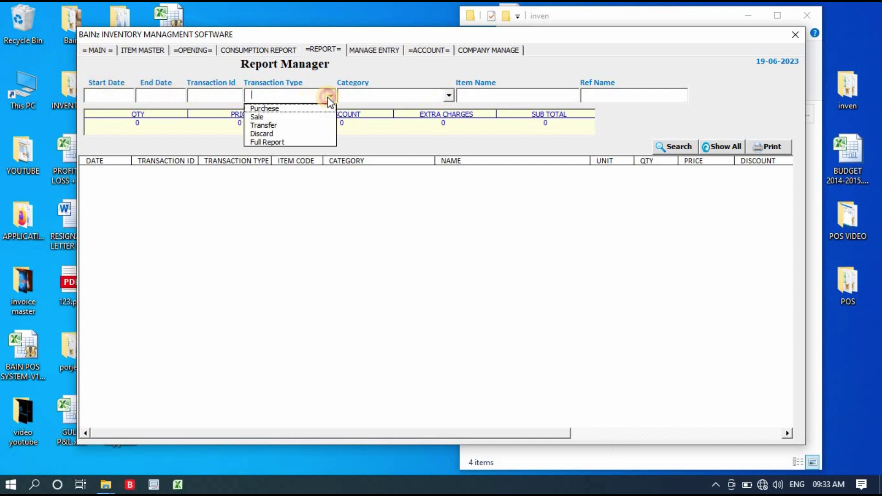
{"action": "left_click", "coordinate": [371, 96]}
{"action": "left_click", "coordinate": [448, 95]}
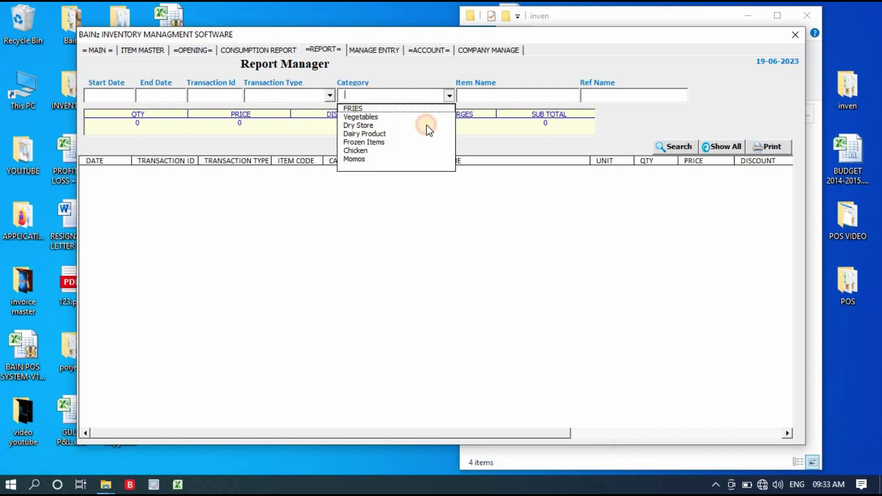
{"action": "left_click", "coordinate": [515, 100]}
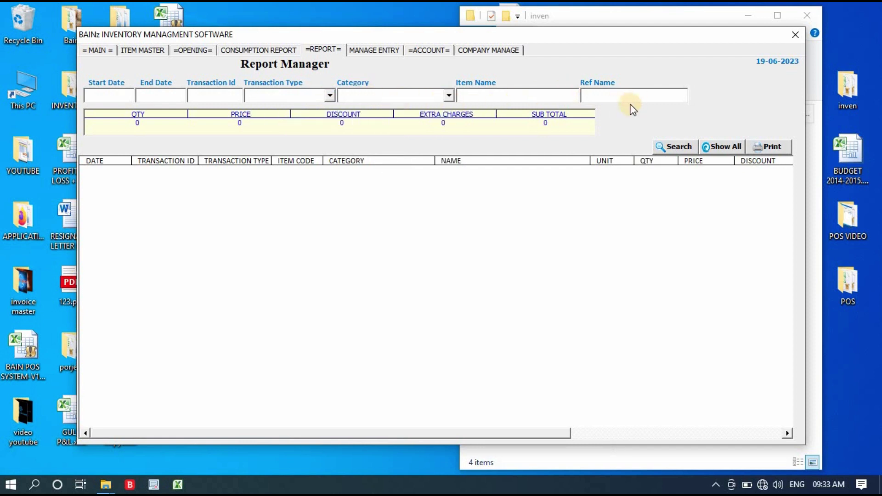
{"action": "left_click", "coordinate": [734, 150]}
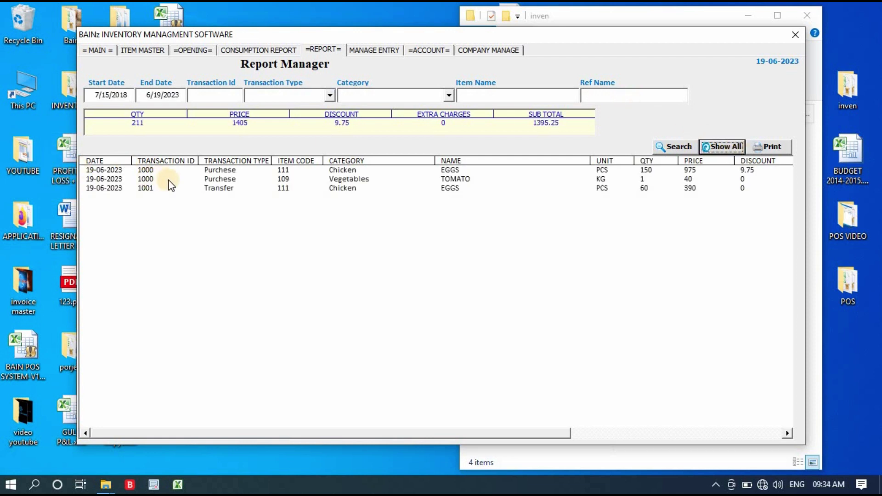
Step: Review the two purchases and the 60 EGGS transfer, and the start and end dates
{"action": "left_click", "coordinate": [220, 170]}
{"action": "left_click", "coordinate": [220, 181]}
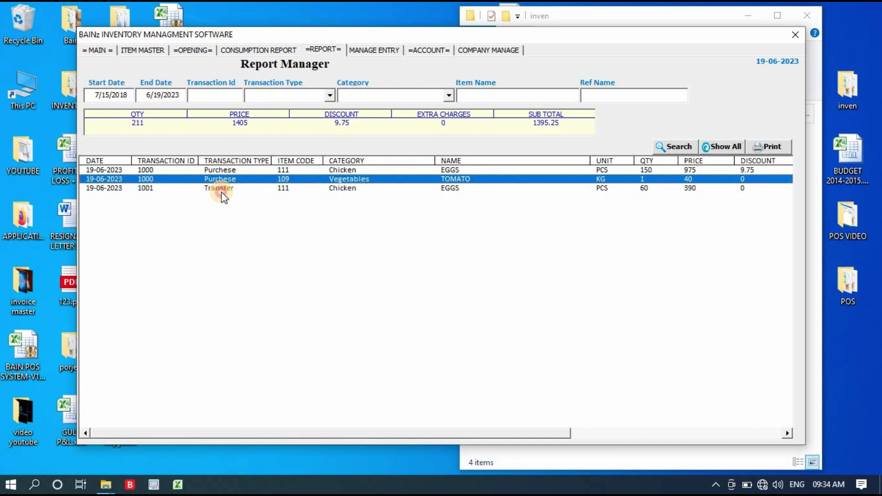
{"action": "left_click", "coordinate": [221, 189]}
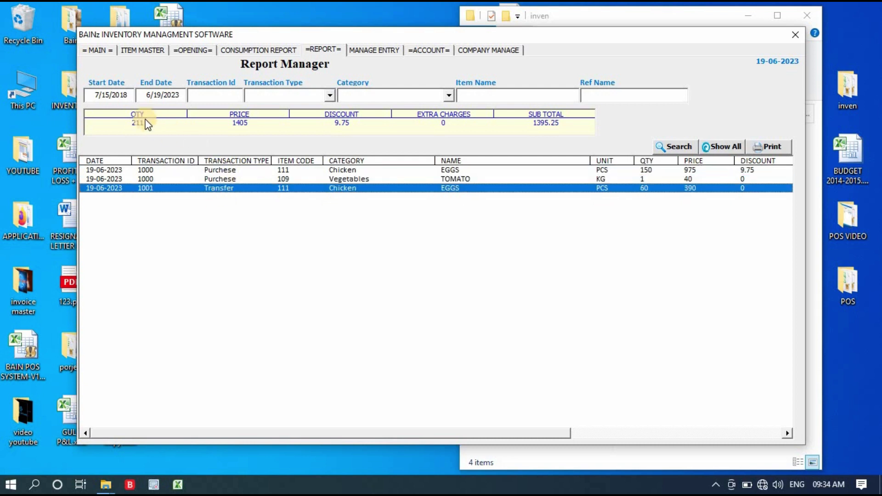
{"action": "left_click", "coordinate": [129, 95]}
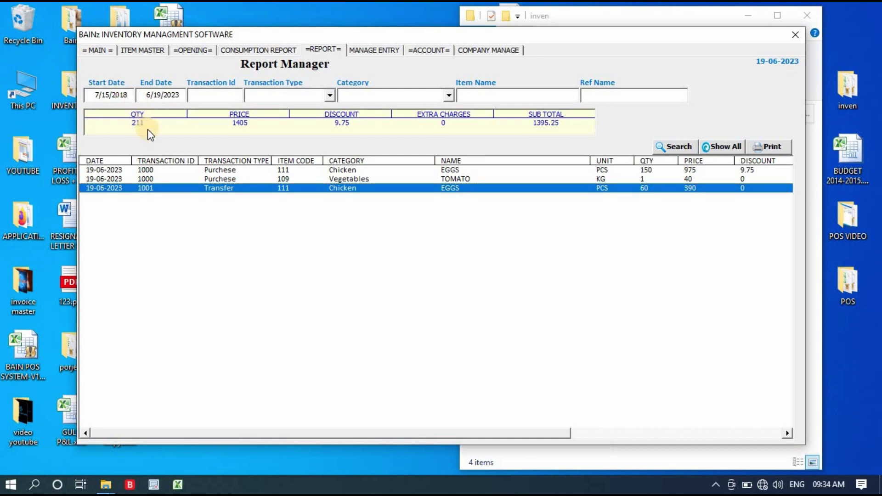
{"action": "left_click", "coordinate": [185, 97]}
Step: Filter the report to Transaction Id 1001, leaving only the 60 EGGS transfer worth 390
{"action": "left_click", "coordinate": [161, 98]}
{"action": "left_click", "coordinate": [197, 94]}
{"action": "type", "text": "1001"}
{"action": "left_click", "coordinate": [674, 134]}
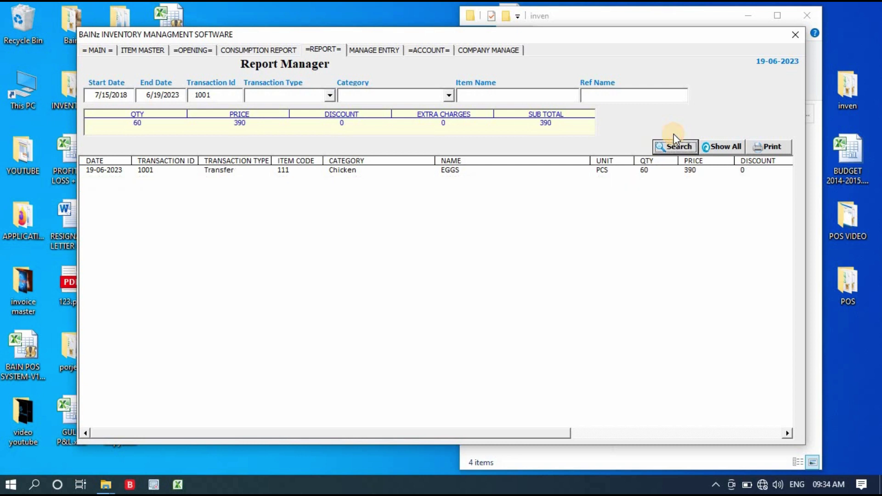
{"action": "left_click", "coordinate": [177, 171]}
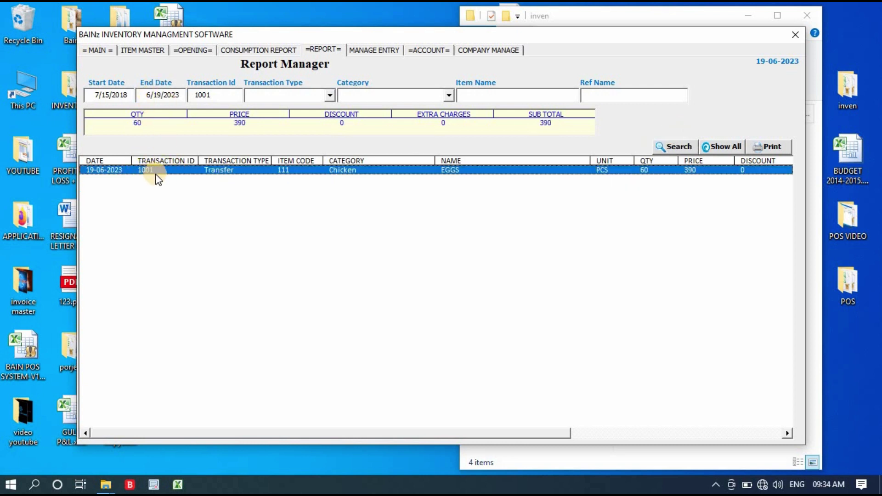
Step: Clear the filter and switch to Full Report, showing closing 651 and final stock value 844
{"action": "left_click", "coordinate": [728, 145]}
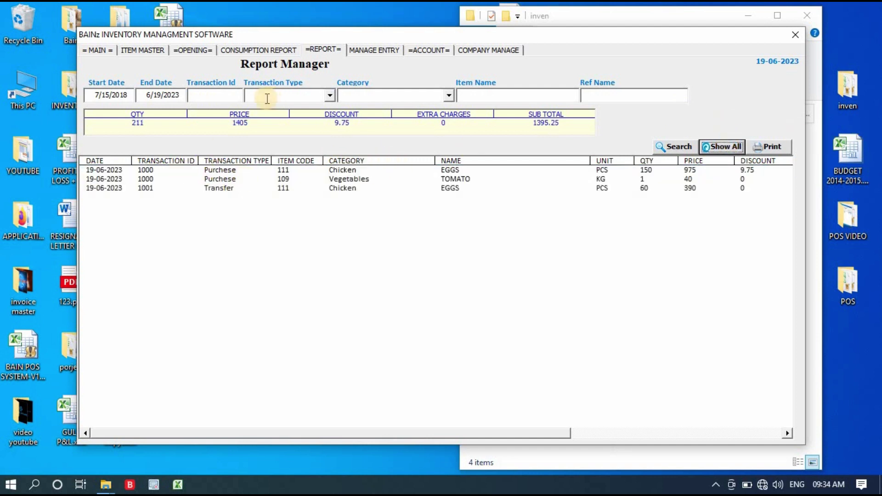
{"action": "left_click", "coordinate": [237, 96]}
{"action": "left_click", "coordinate": [329, 95]}
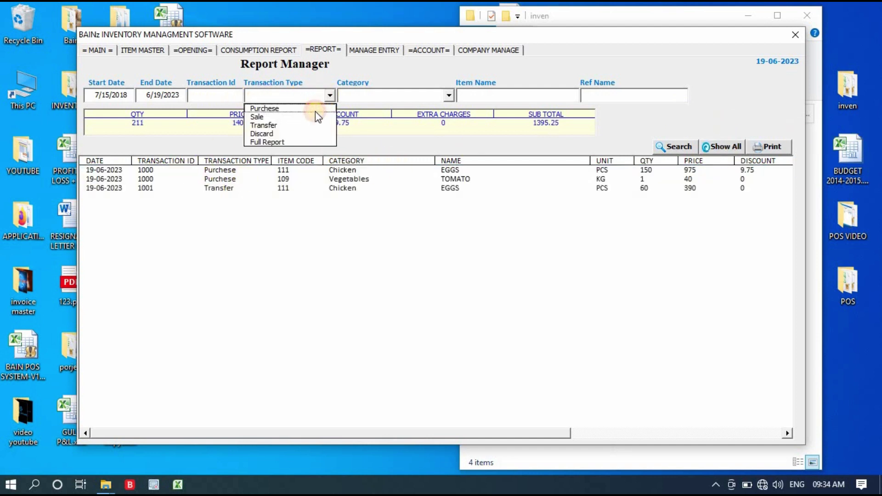
{"action": "left_click", "coordinate": [308, 139]}
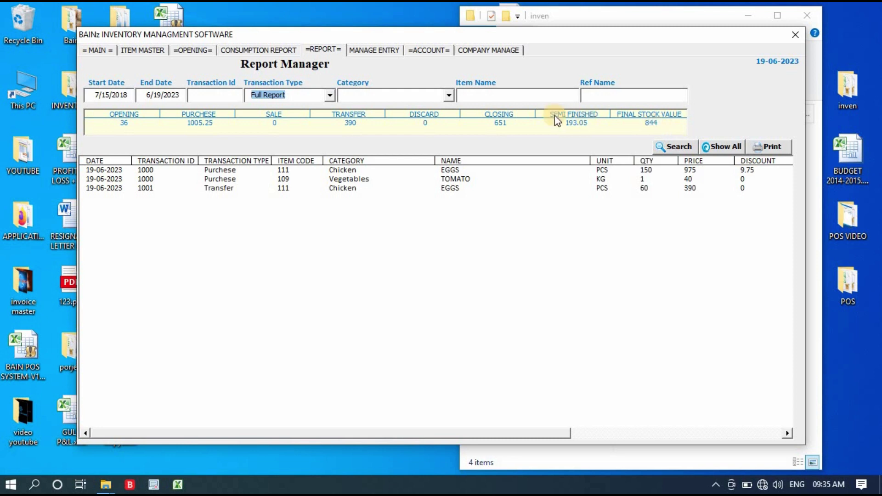
{"action": "left_click", "coordinate": [549, 96]}
Step: Check the suppliers and destinations of the three rows, then filter the report to Sale
{"action": "left_click", "coordinate": [677, 94]}
{"action": "left_click_drag", "start_coordinate": [550, 435], "coordinate": [752, 440]}
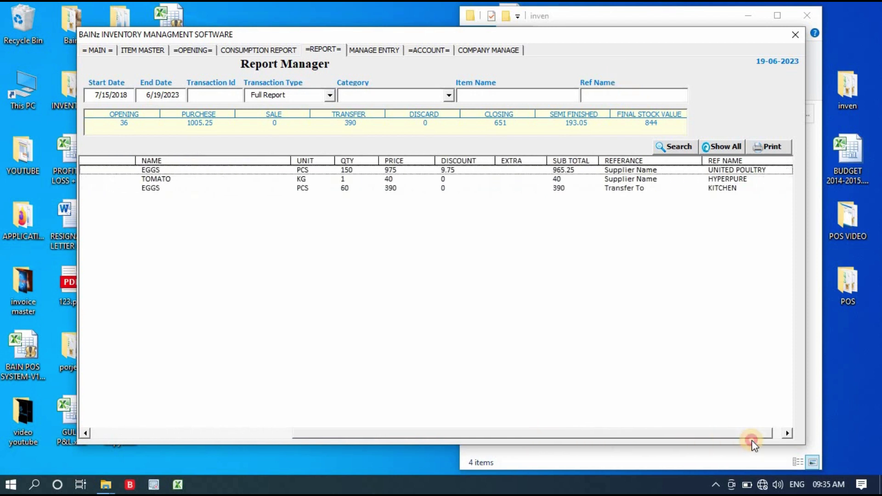
{"action": "left_click", "coordinate": [732, 179]}
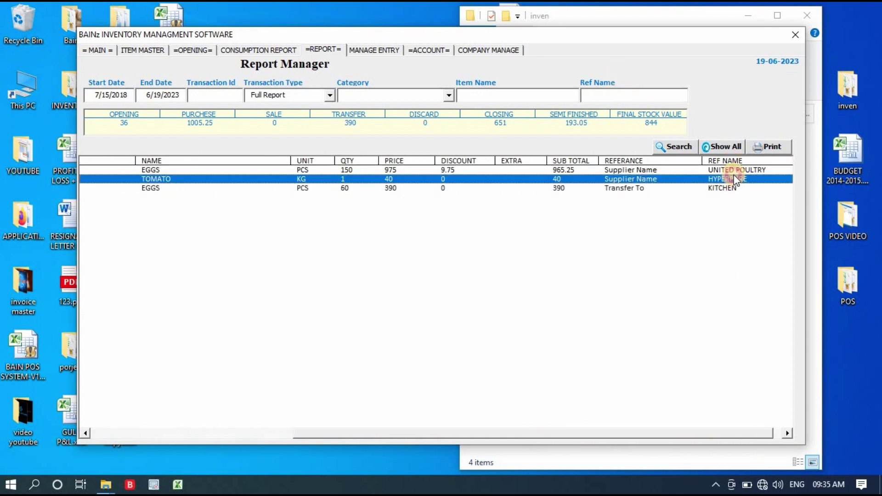
{"action": "left_click", "coordinate": [736, 171]}
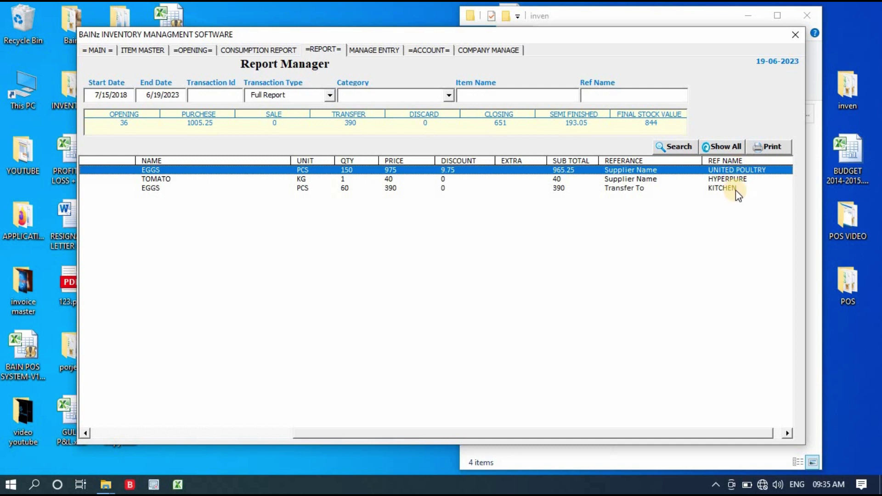
{"action": "left_click", "coordinate": [735, 189]}
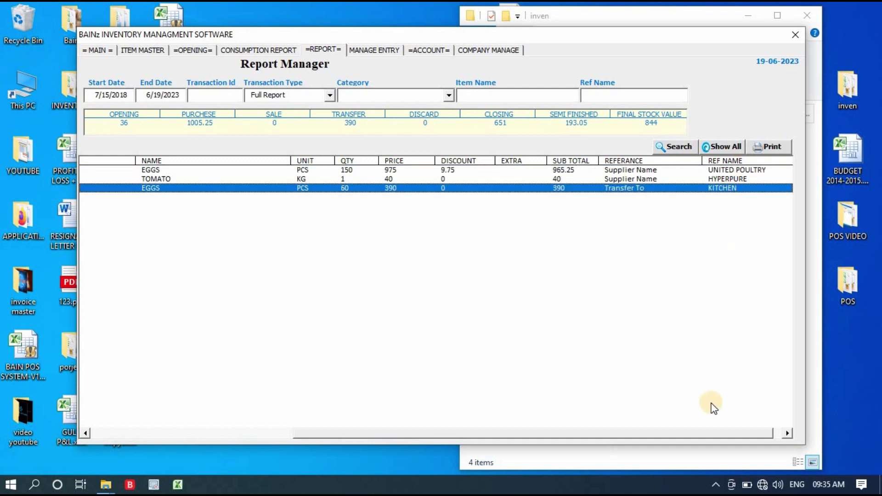
{"action": "left_click", "coordinate": [330, 95]}
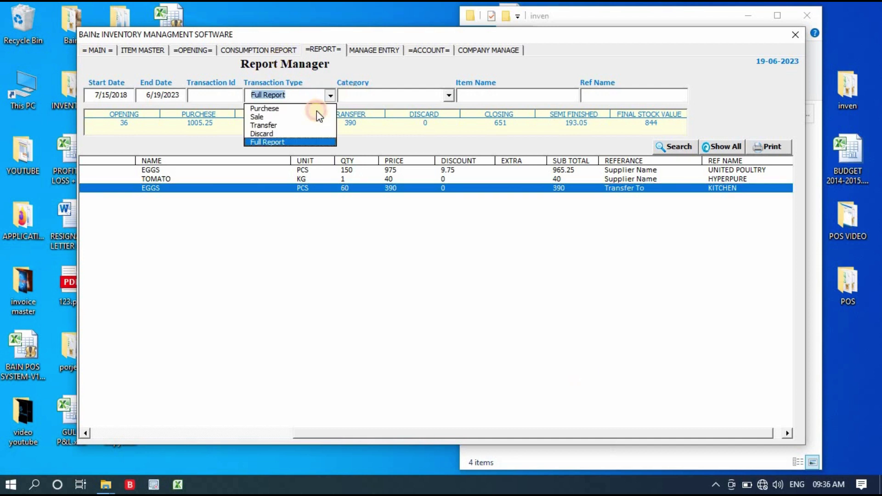
{"action": "left_click", "coordinate": [315, 117]}
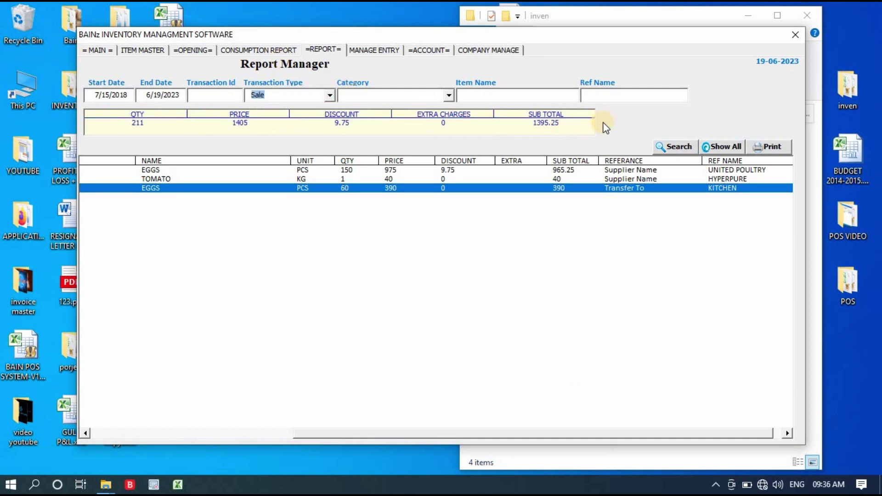
{"action": "left_click", "coordinate": [612, 96]}
Step: Run the Sale search, list all transactions again, then go to the Manage Entry's page
{"action": "left_click", "coordinate": [678, 150]}
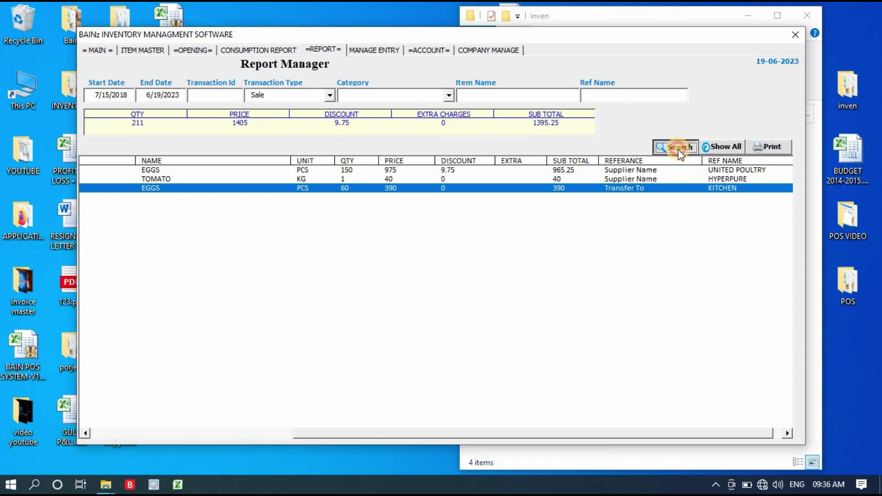
{"action": "left_click", "coordinate": [730, 146]}
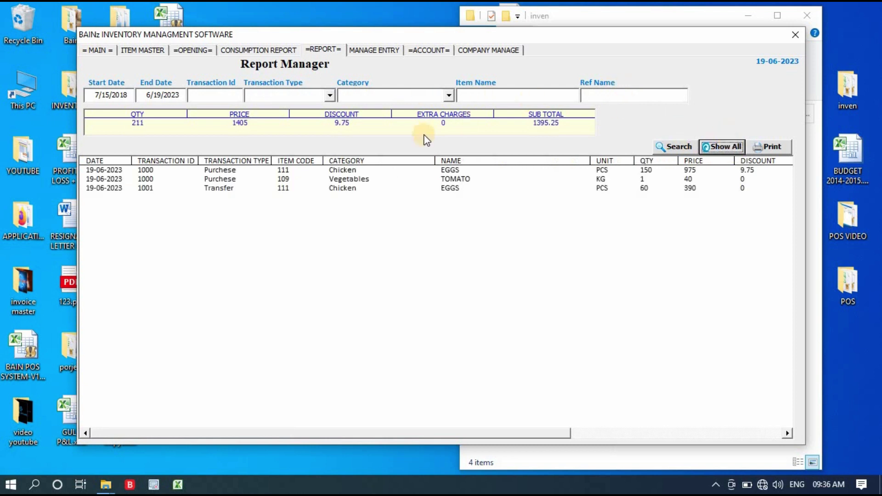
{"action": "left_click", "coordinate": [465, 349]}
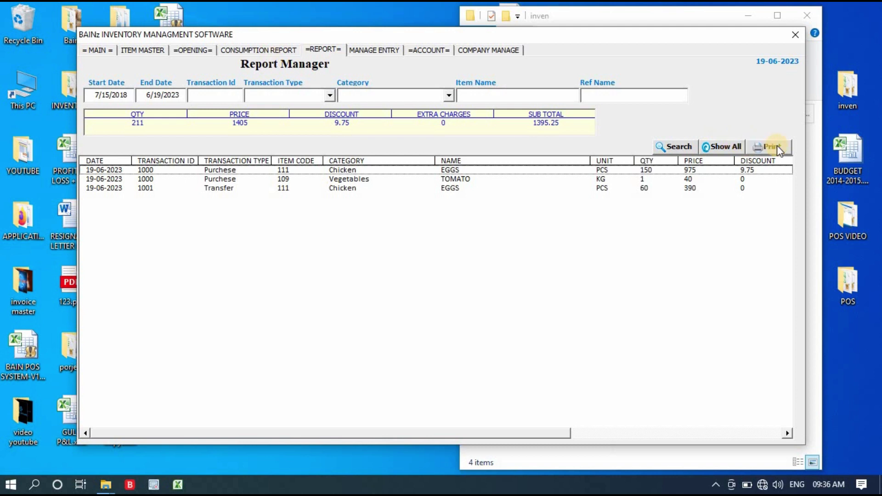
{"action": "left_click", "coordinate": [383, 50]}
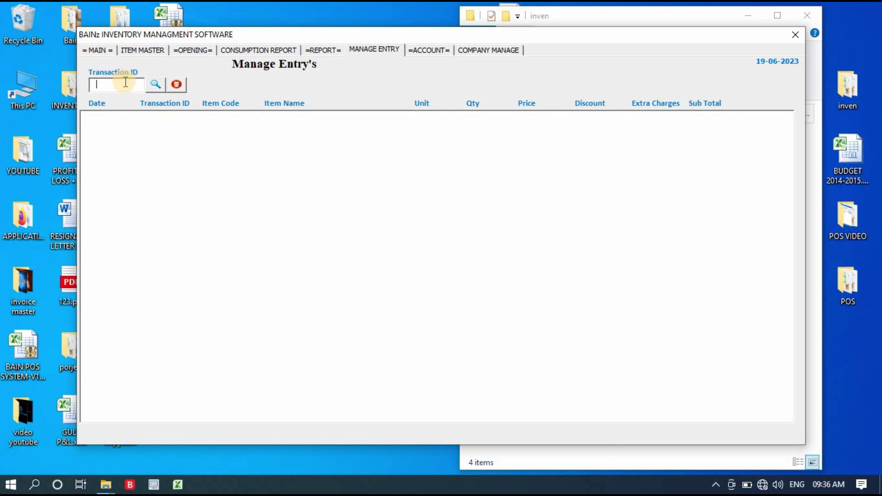
Step: Return to the Report Manager and select the TOMATO purchase and EGGS transfer 1001 rows
{"action": "left_click", "coordinate": [370, 52]}
{"action": "left_click", "coordinate": [322, 49]}
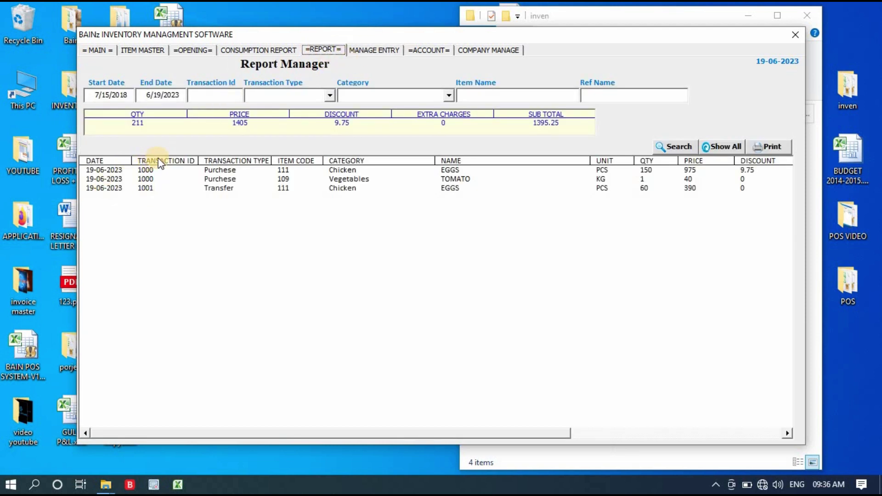
{"action": "left_click", "coordinate": [155, 180]}
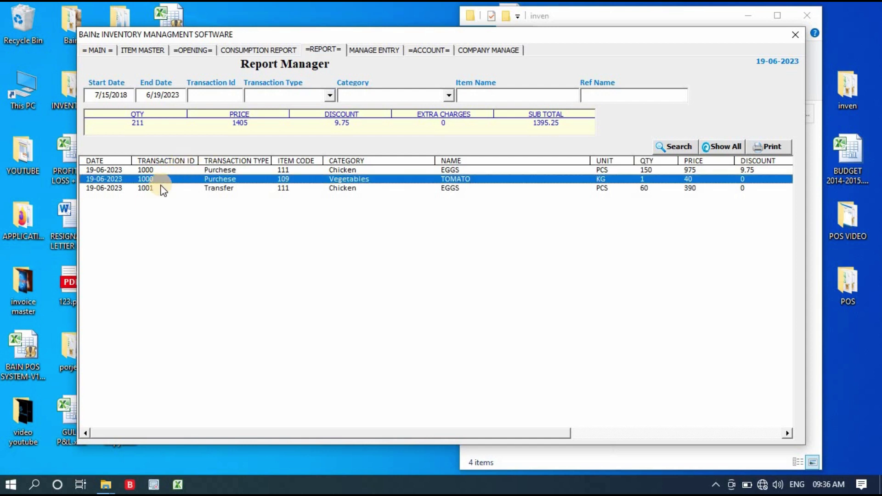
{"action": "left_click", "coordinate": [158, 190]}
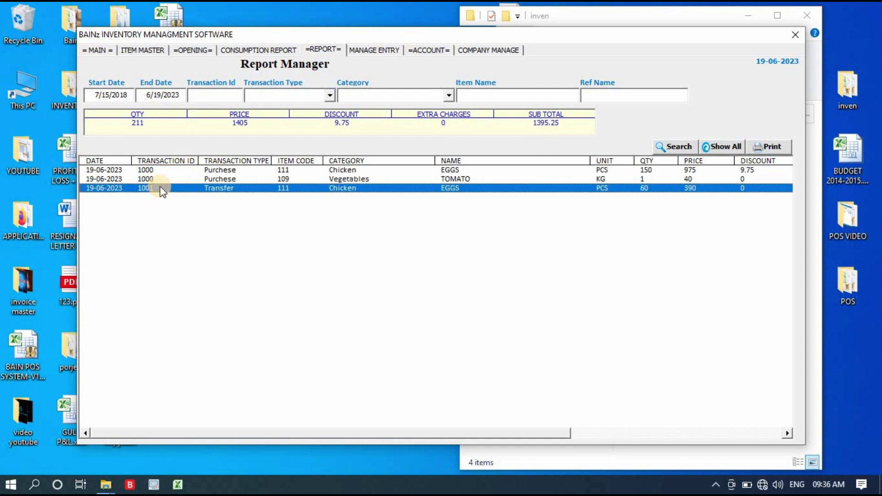
Step: Look up transaction 1001 in Manage Entry, delete it, confirm, then go back to the Report Manager
{"action": "left_click", "coordinate": [373, 51]}
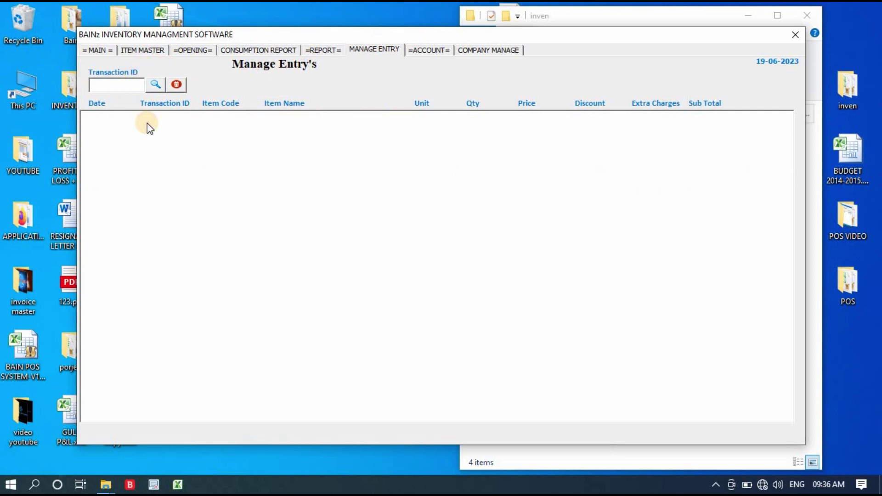
{"action": "type", "text": "1001"}
{"action": "key", "text": "Return"}
{"action": "left_click", "coordinate": [152, 121]}
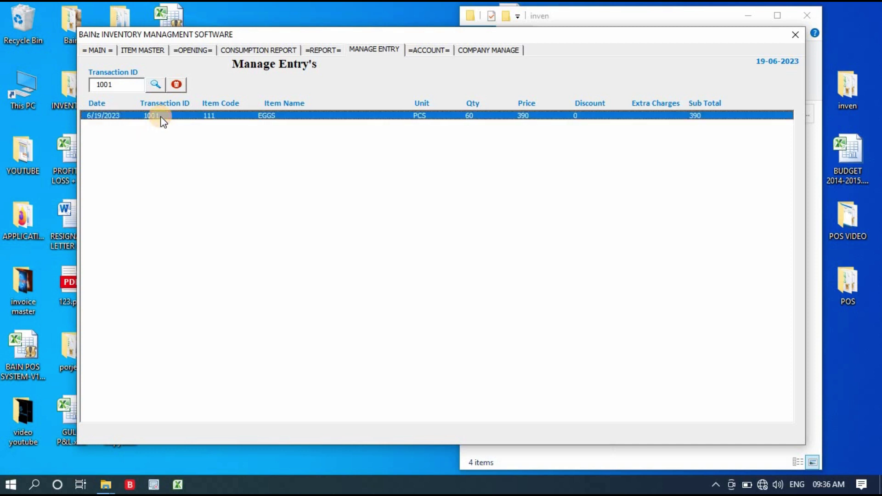
{"action": "left_click", "coordinate": [176, 85]}
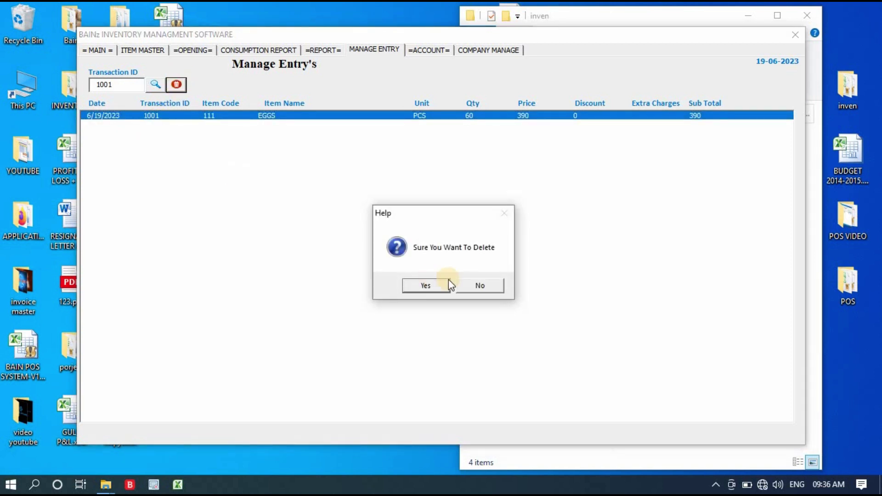
{"action": "left_click", "coordinate": [426, 287]}
{"action": "left_click", "coordinate": [477, 286]}
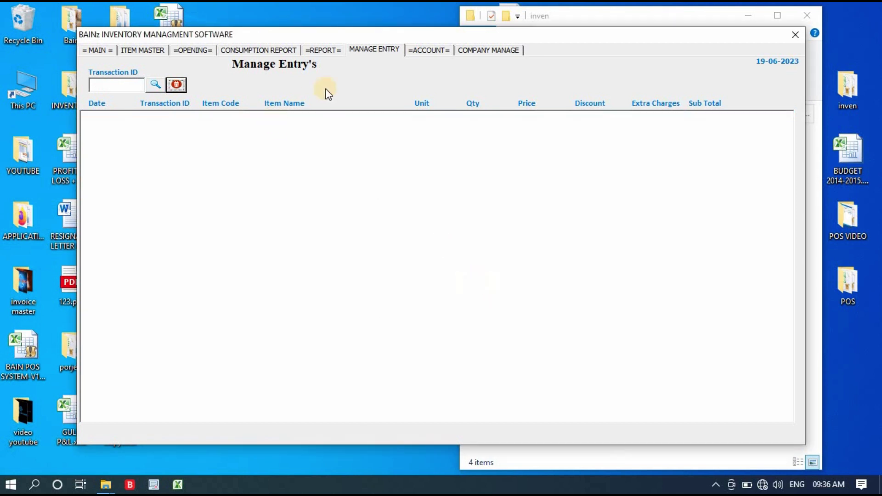
{"action": "left_click", "coordinate": [331, 50]}
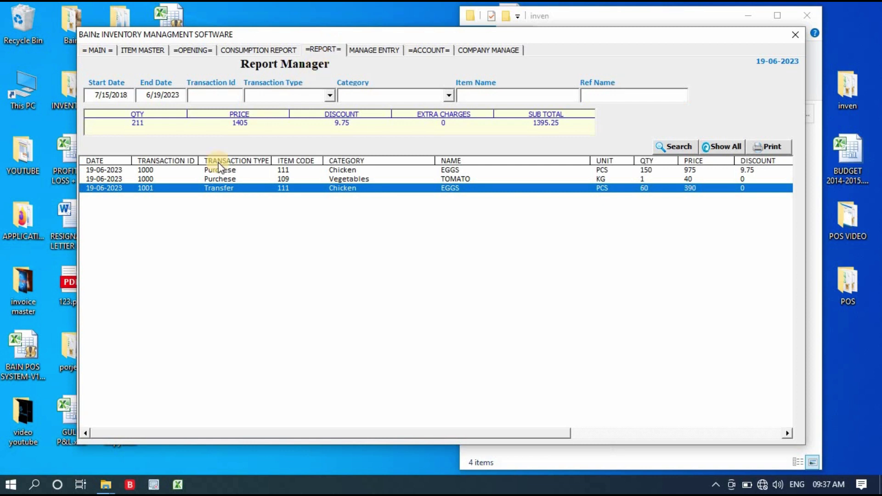
Step: Refresh the report with Show All, then view supplier balances: HYPERPURE 40, UNITED POULTRY 965.25
{"action": "left_click", "coordinate": [728, 144]}
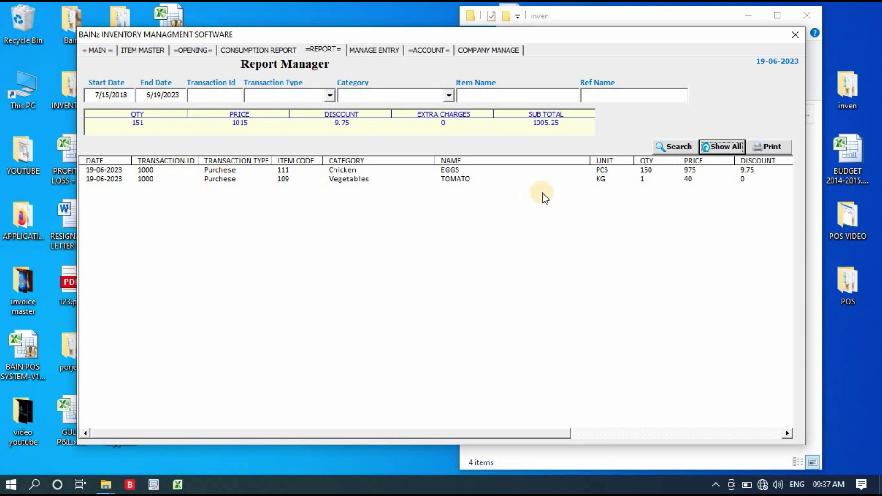
{"action": "left_click", "coordinate": [368, 51]}
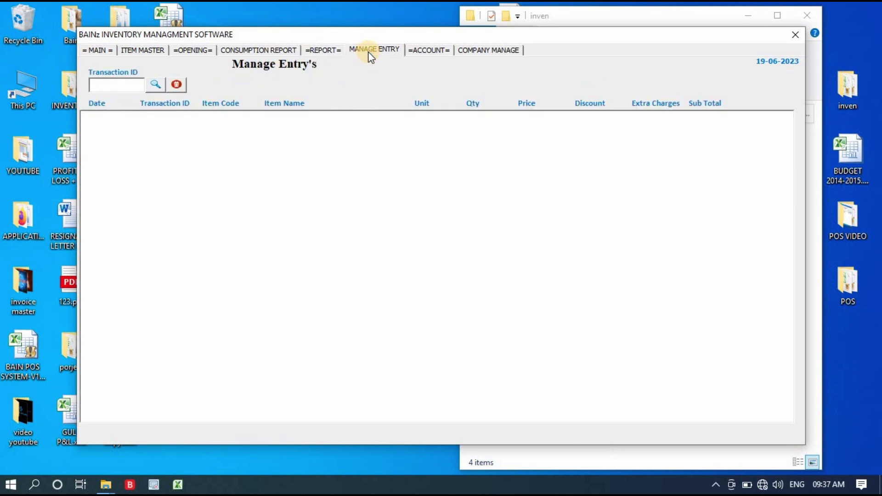
{"action": "left_click", "coordinate": [427, 51]}
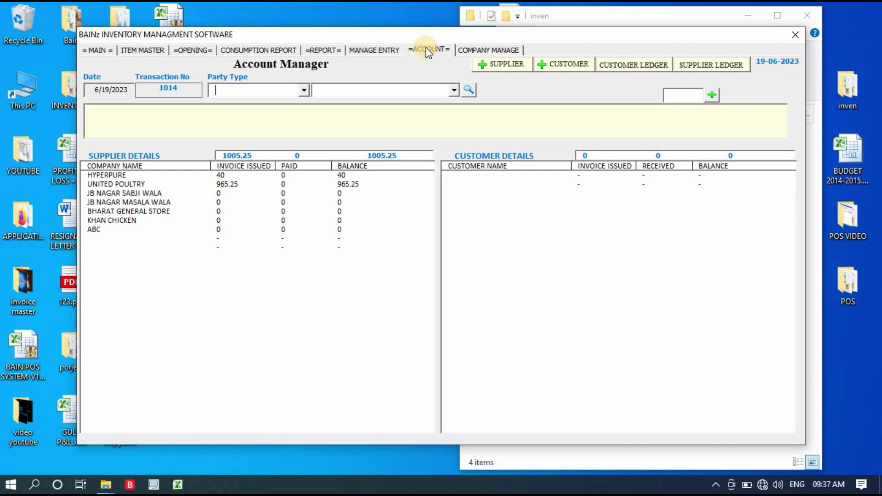
Step: Open the COMPANY MANAGE page with company details and four bill conditions
{"action": "left_click", "coordinate": [505, 51]}
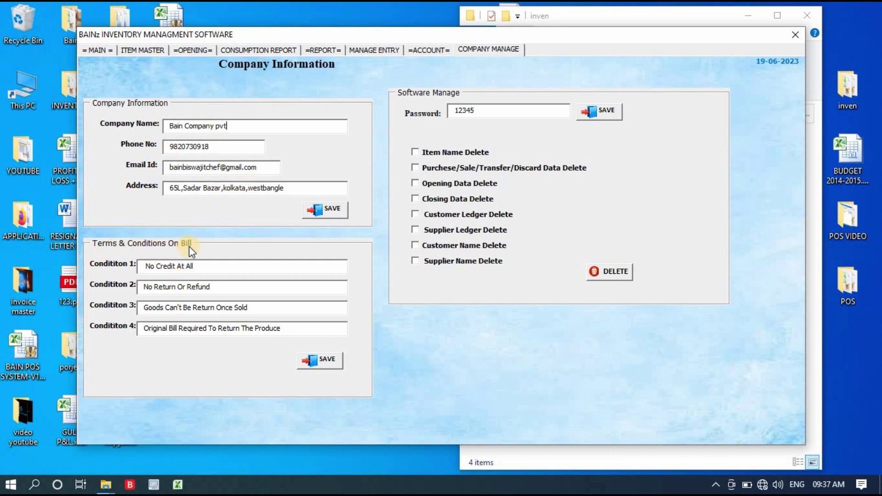
Step: Select the Condition 1 text 'No Credit At All' and the software password value
{"action": "left_click", "coordinate": [283, 328]}
{"action": "left_click_drag", "start_coordinate": [211, 267], "coordinate": [126, 267]}
{"action": "left_click", "coordinate": [486, 112]}
{"action": "left_click_drag", "start_coordinate": [429, 113], "coordinate": [426, 114]}
Step: Tick and untick Opening Data Delete, then return to the MAIN entry form
{"action": "left_click", "coordinate": [415, 183]}
{"action": "left_click", "coordinate": [415, 199]}
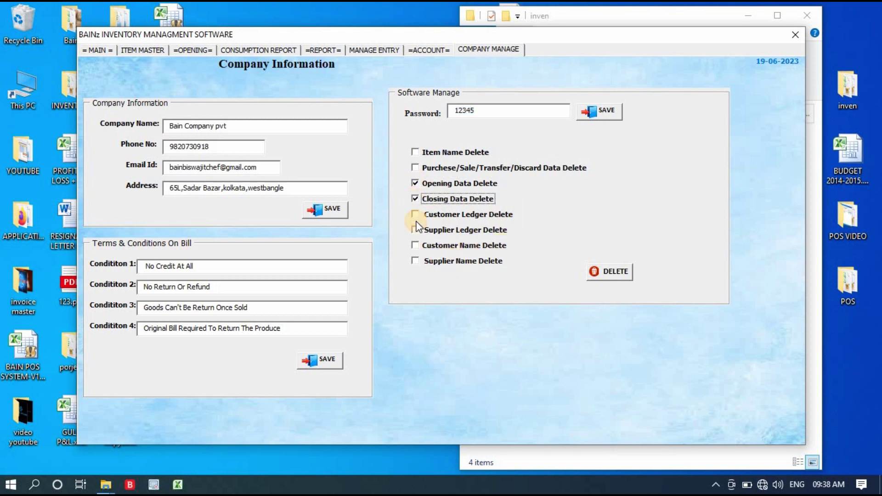
{"action": "left_click", "coordinate": [414, 184]}
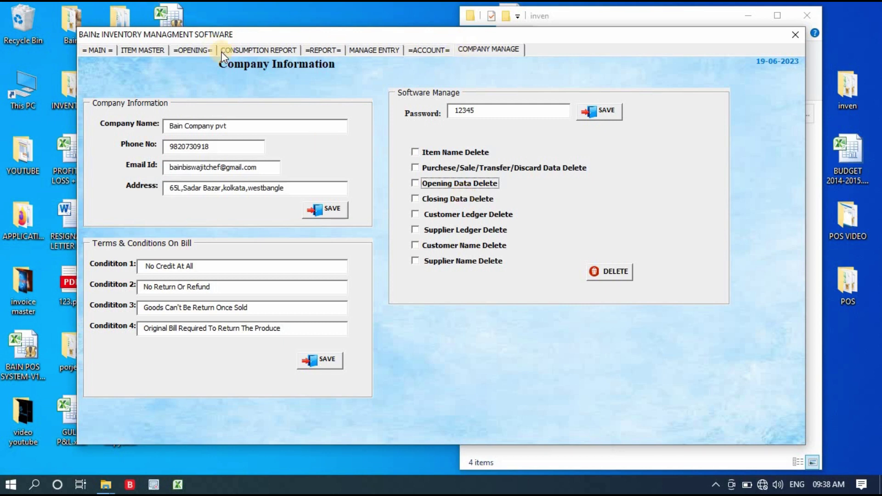
{"action": "left_click", "coordinate": [94, 49]}
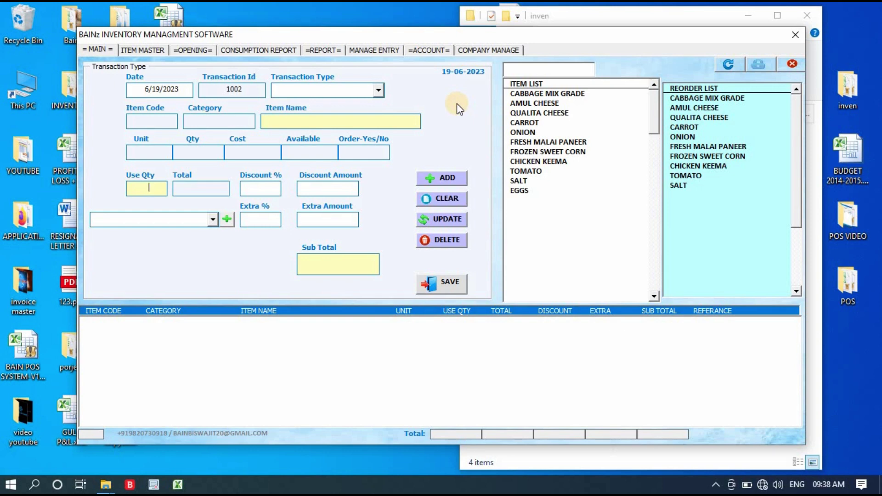
{"action": "left_click", "coordinate": [424, 50]}
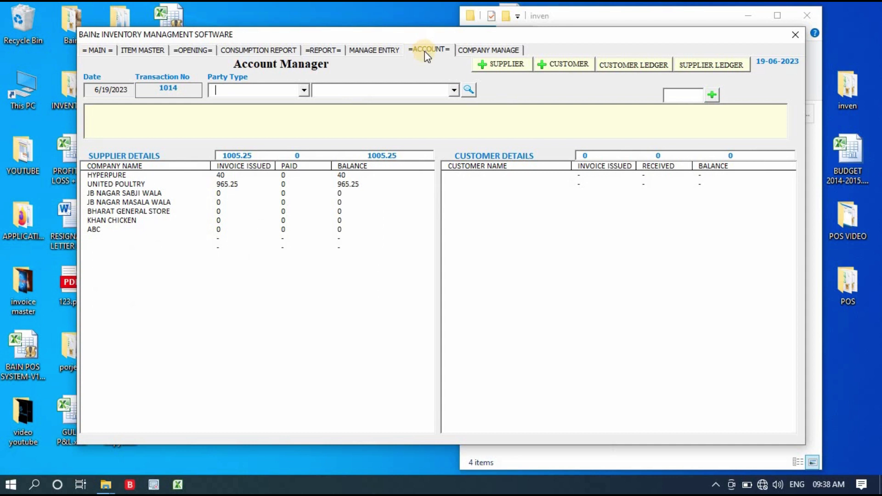
{"action": "left_click", "coordinate": [272, 49]}
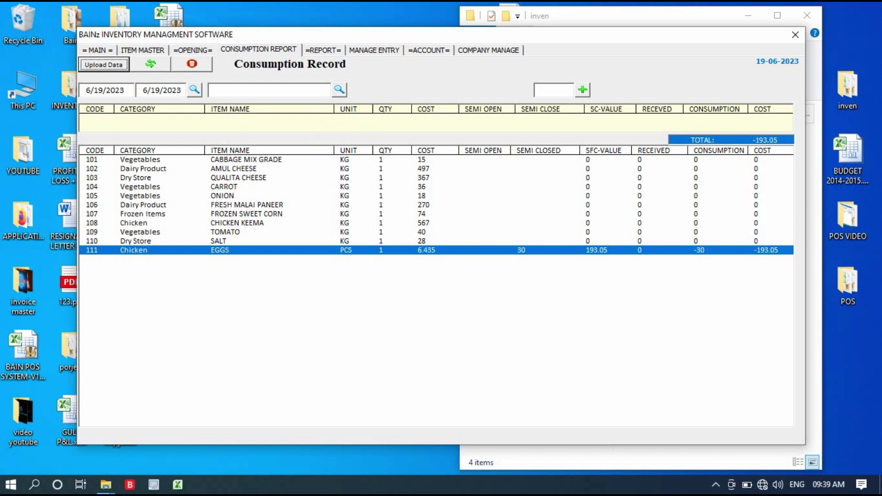
{"action": "left_click", "coordinate": [96, 50]}
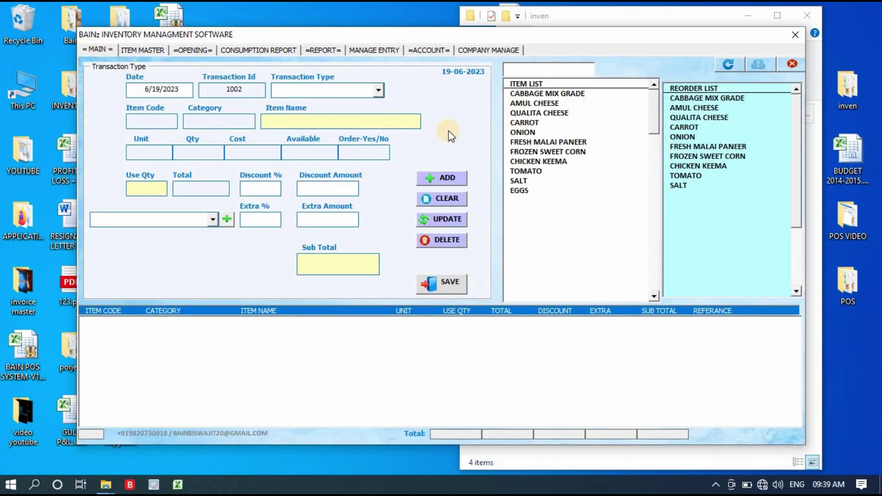